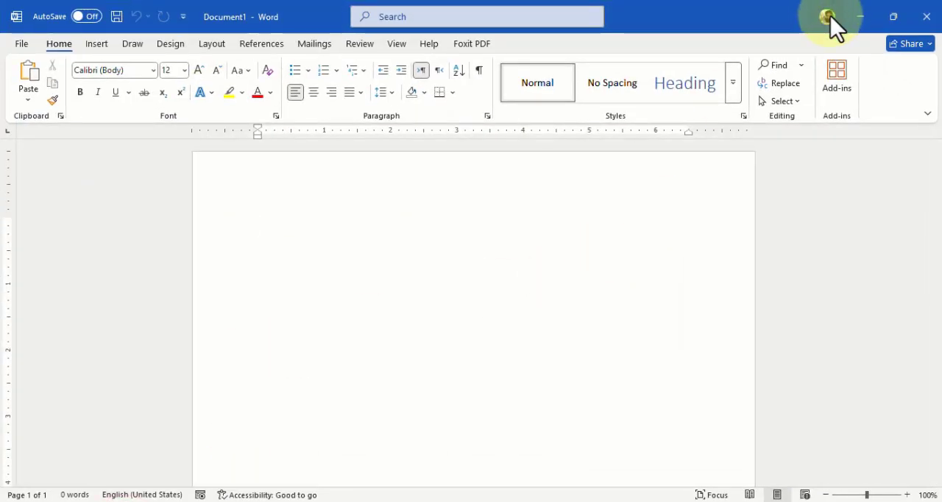
- Switch from Word to the blank Excel workbook and enter the heading "Items:" in cell C1
left_click(859, 18)
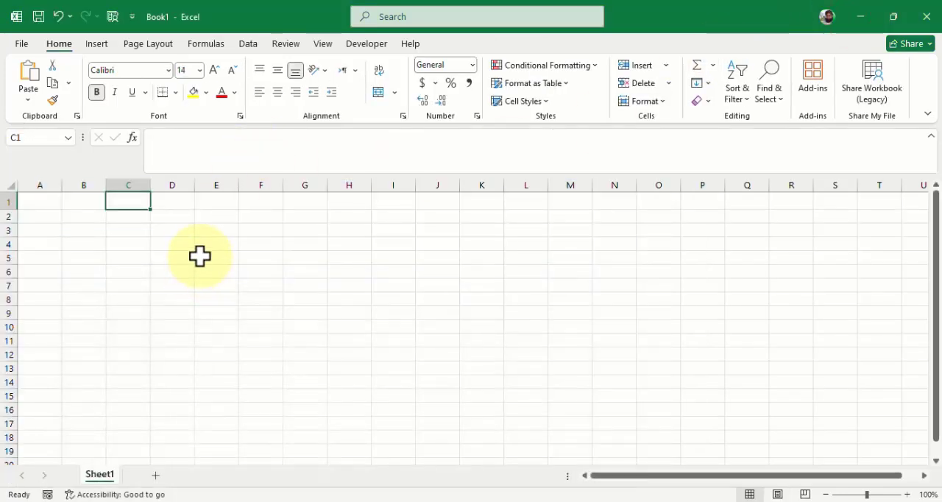
type("Items")
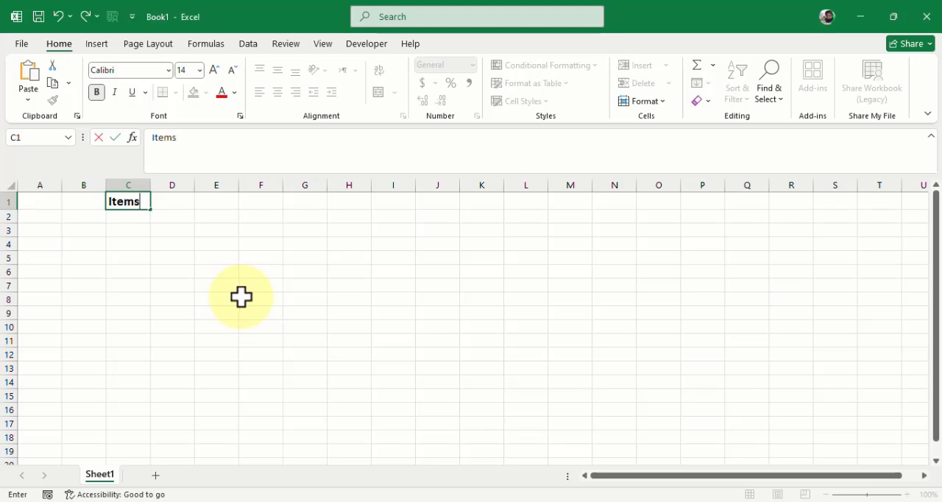
type(":")
key("Return")
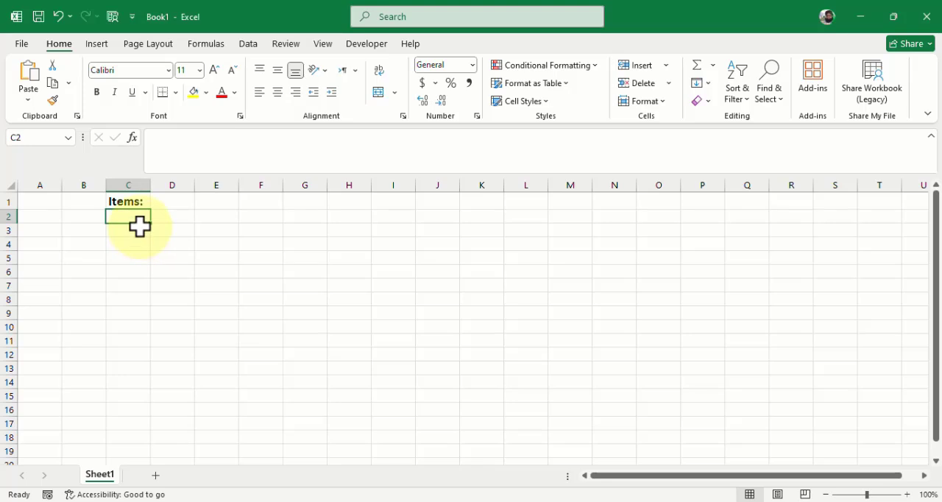
- Enter the lower limit 1 in cell A2 and the upper limit 500 in cell A3
left_click(44, 216)
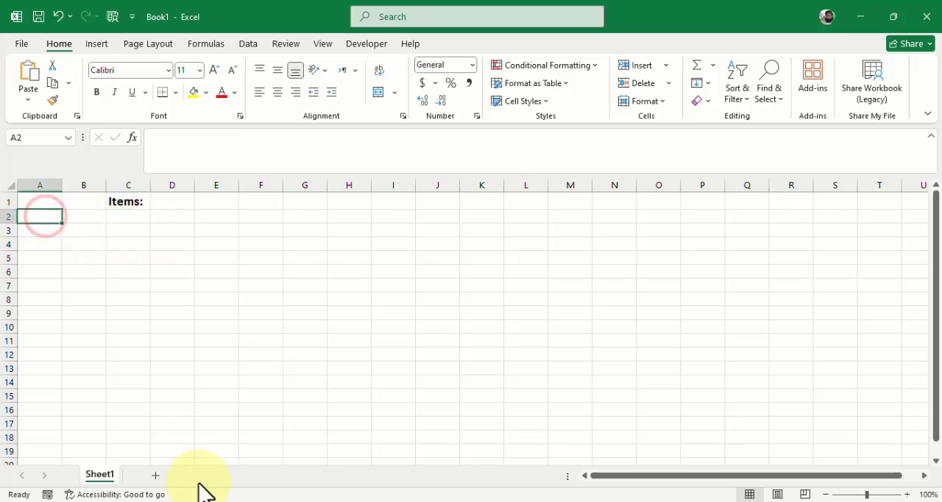
type("1")
key("Return")
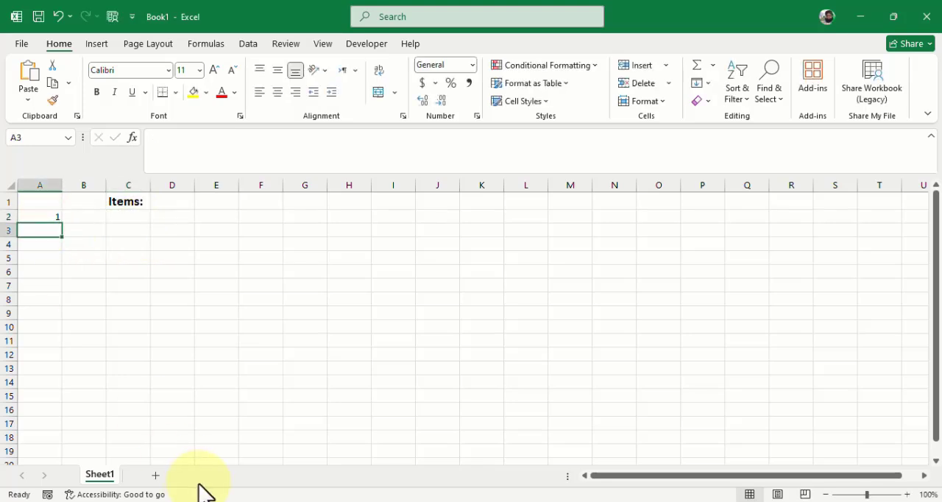
type("500")
key("Return")
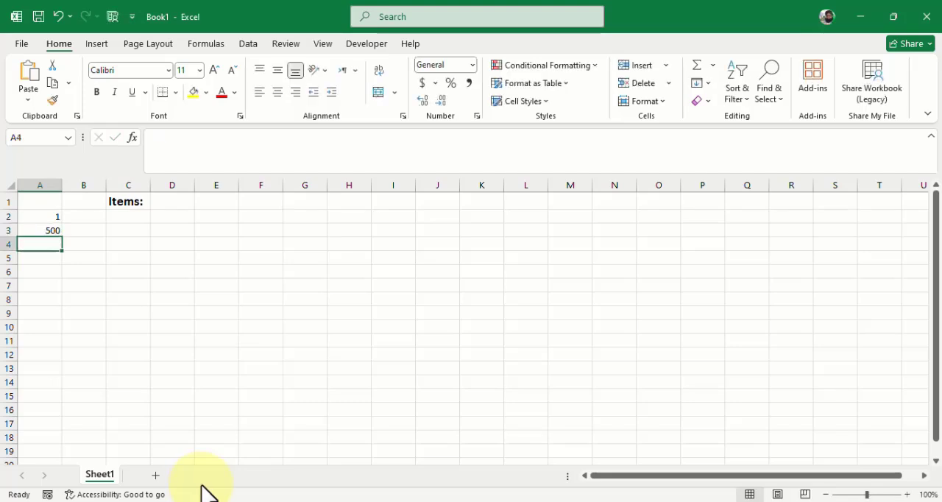
key("Up")
key("Up")
key("Right")
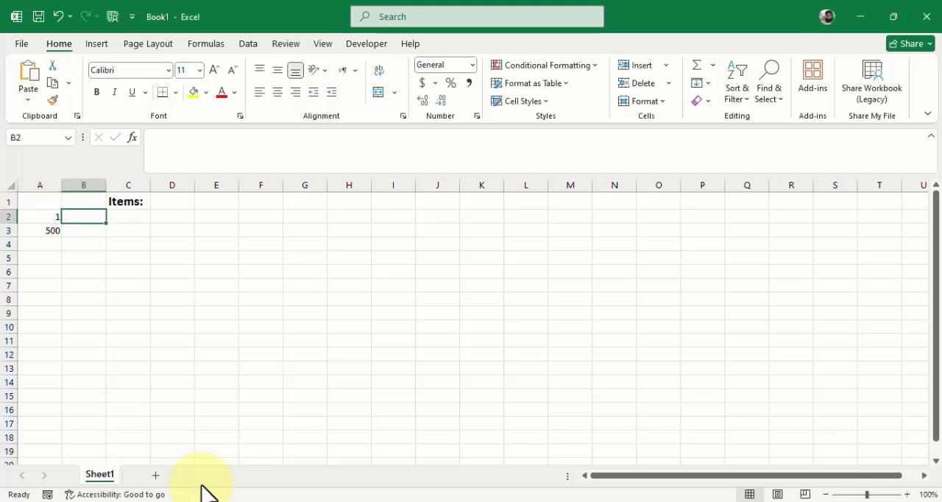
key("Left")
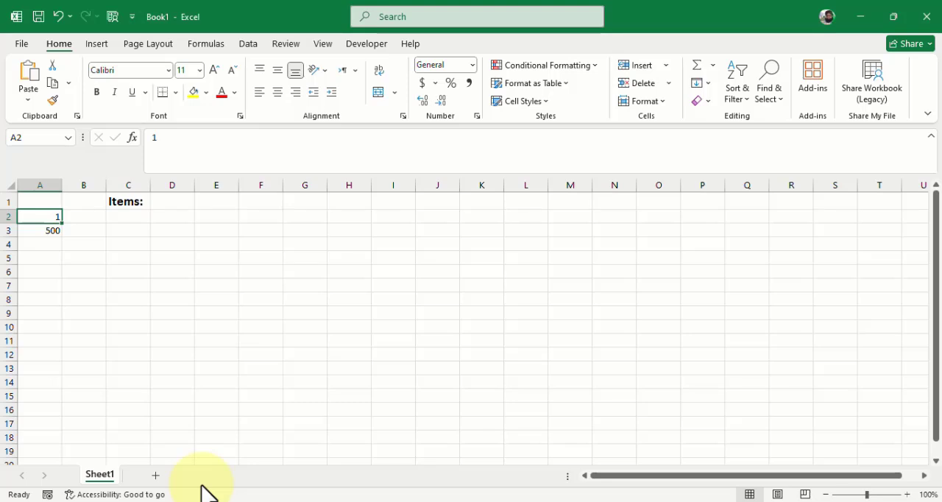
key("Down")
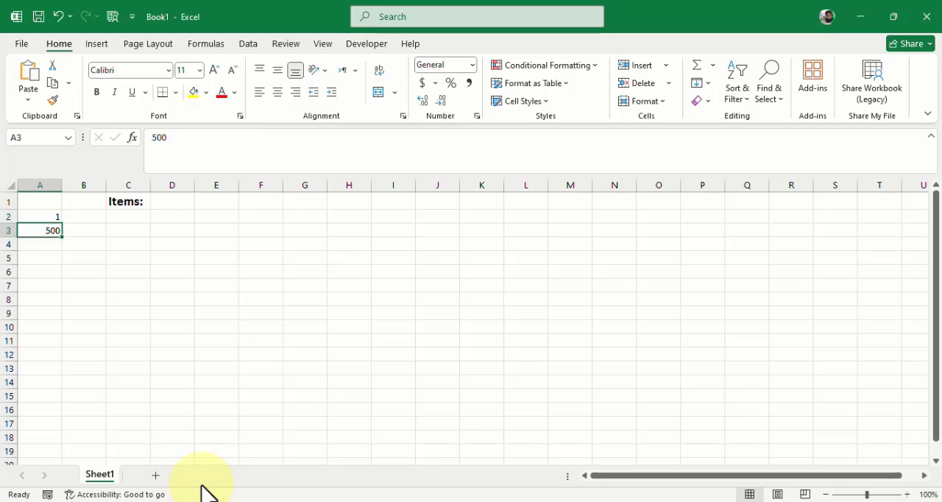
key("Up")
key("Right")
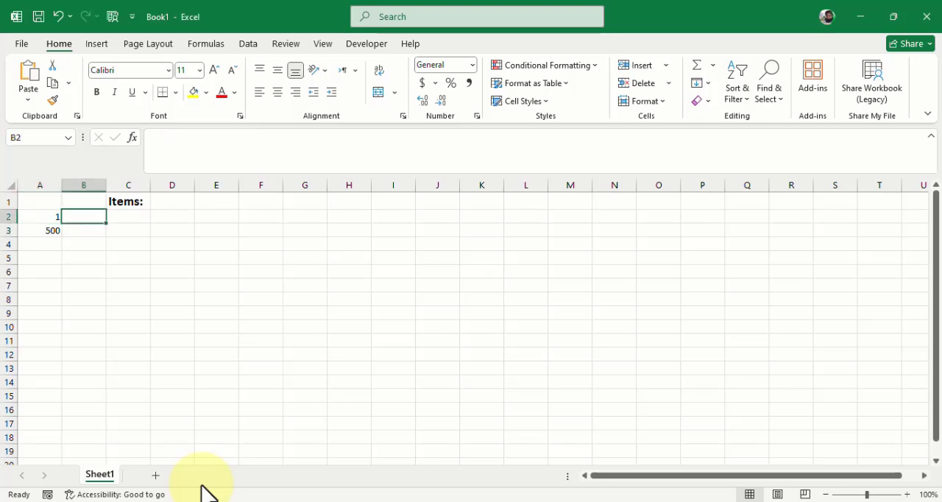
key("Left")
key("Down")
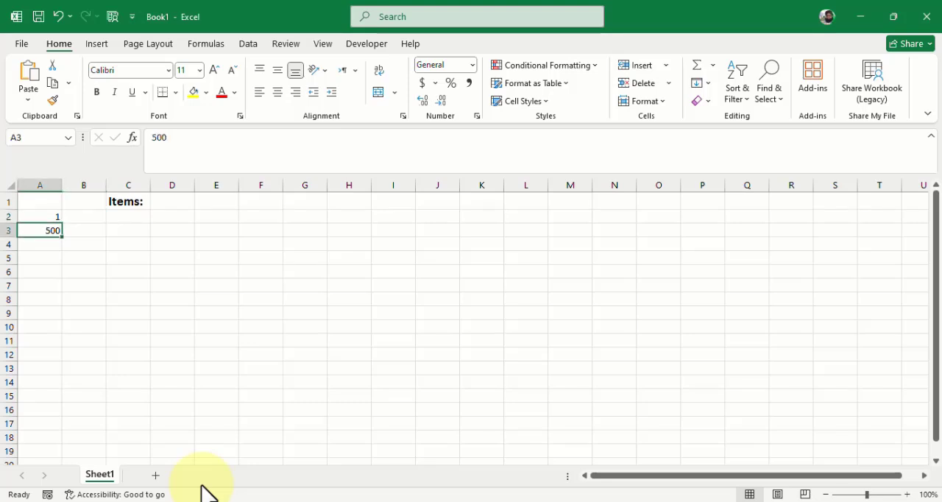
- Replace the value in cell A3 with 5000 and correct it back to 500
type("500")
key("Return")
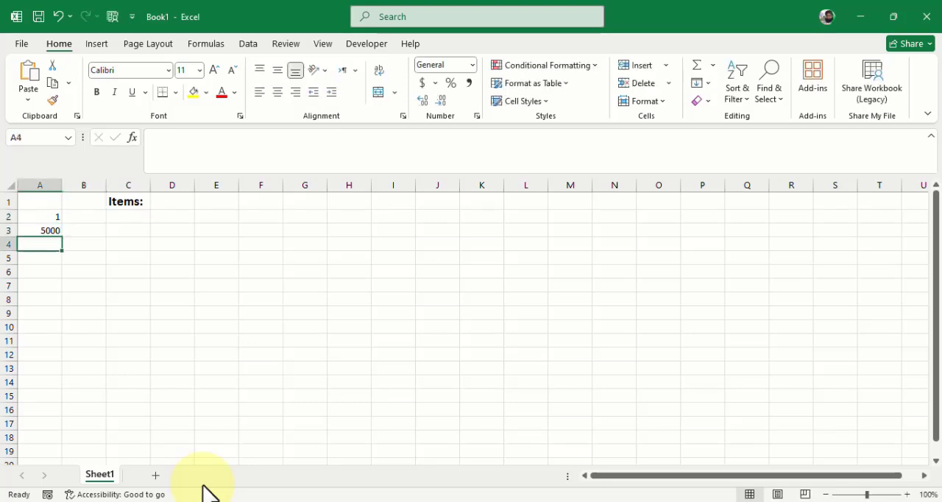
key("Up")
type("500")
key("Return")
- Enter the label "Item" in cell B2, beside the lower limit
key("Up")
key("Up")
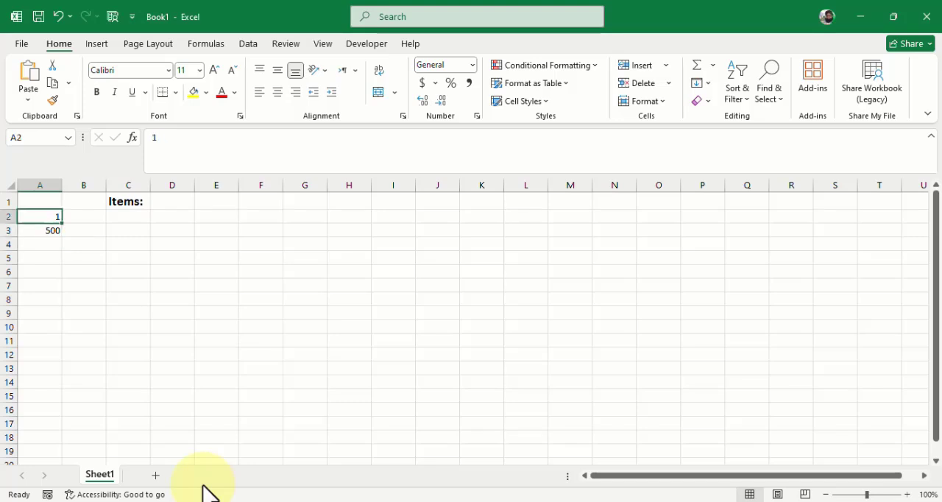
key("Right")
type("Ite")
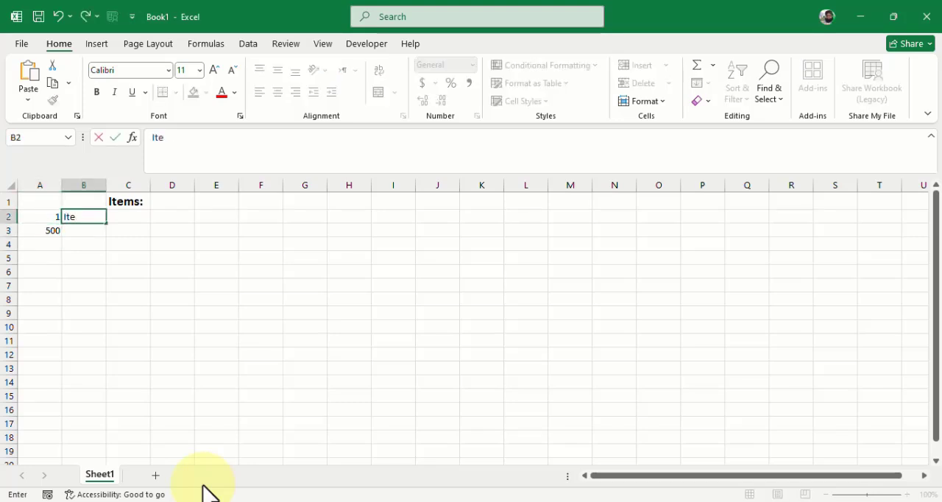
key("Return")
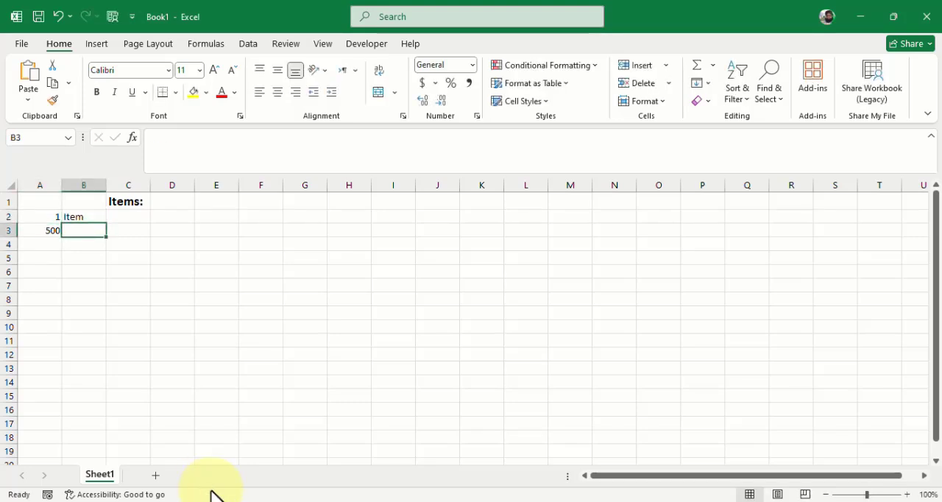
- Start a formula in cell C2 with the RANDBETWEEN function
left_click(141, 215)
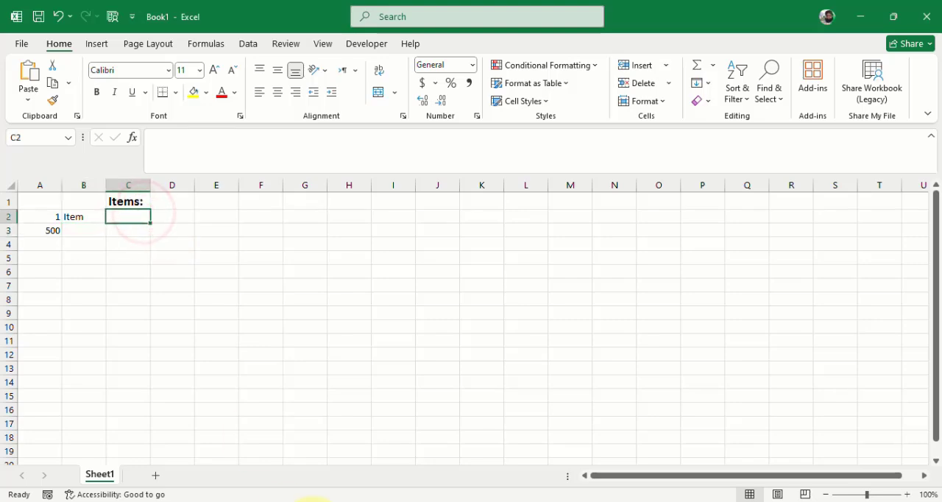
type("=")
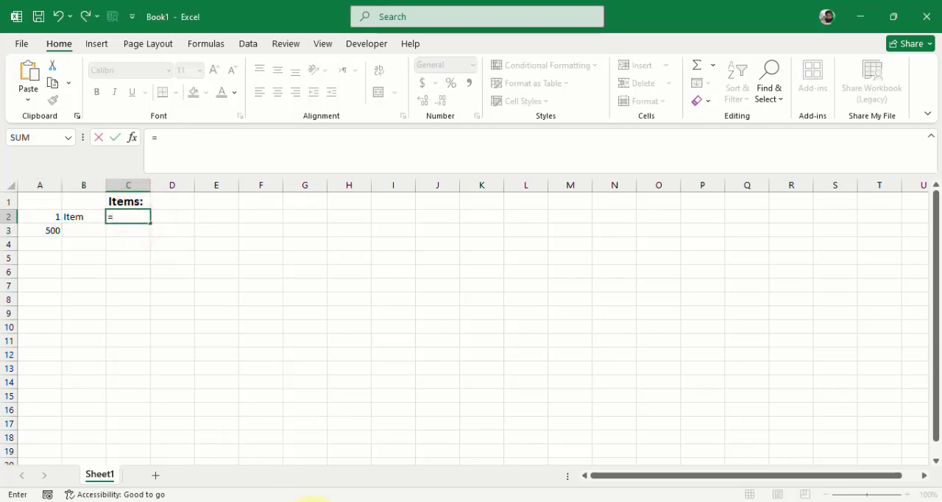
type("ran")
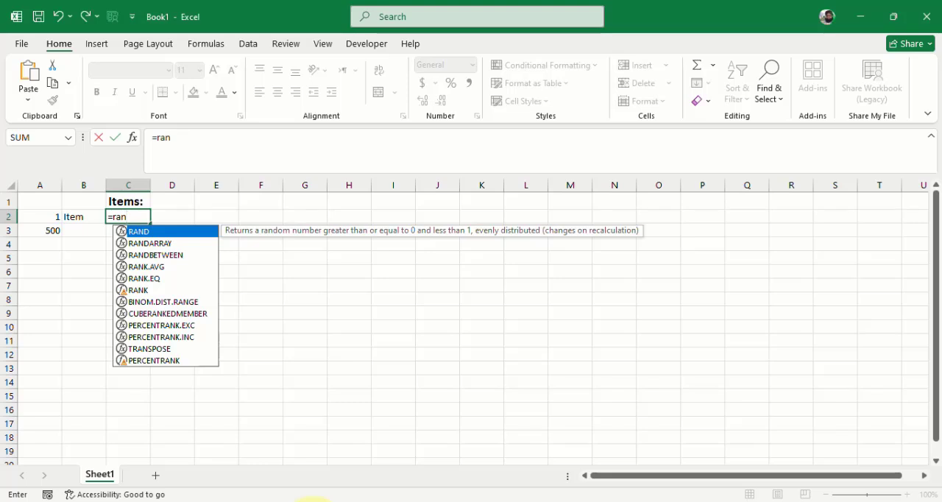
type("d")
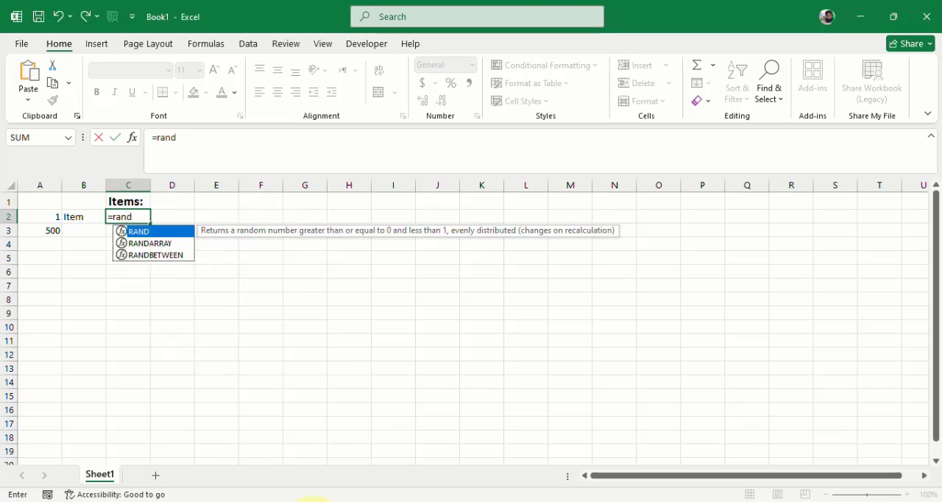
key("Down")
key("Down")
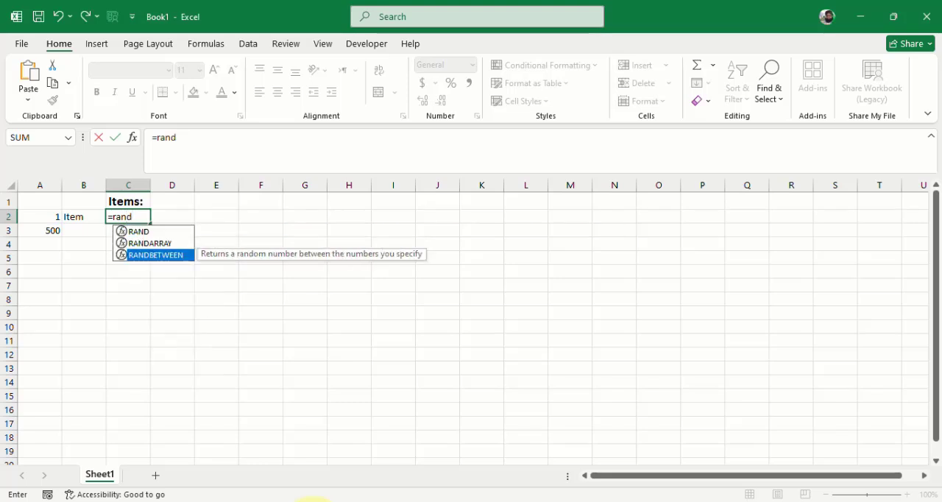
key("Tab")
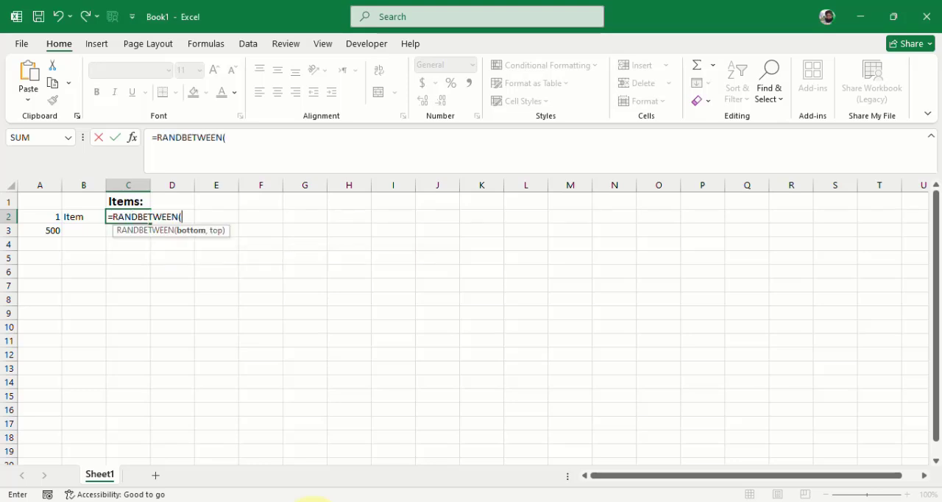
- Complete the RANDBETWEEN formula with A2 as the bottom and A3 as the top argument, and commit it
key("Left")
key("Left")
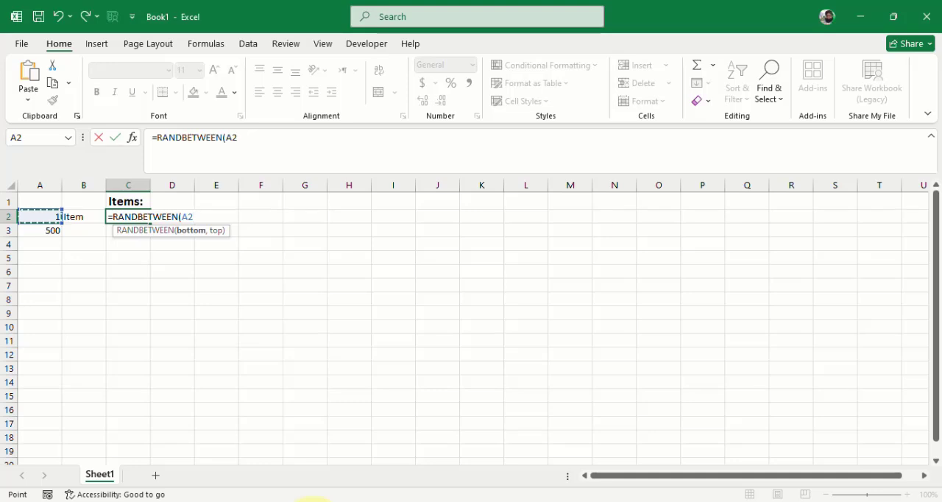
type(",")
key("Left")
key("Left")
key("Down")
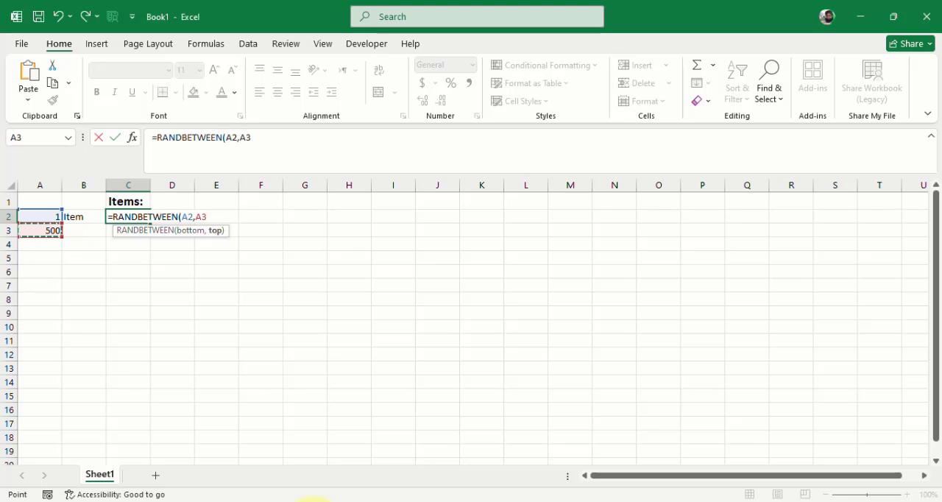
type(")")
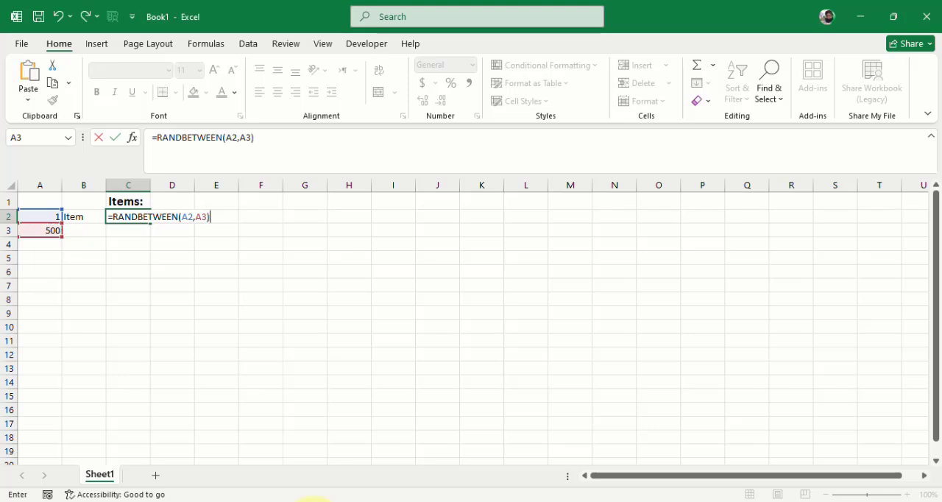
key("Return")
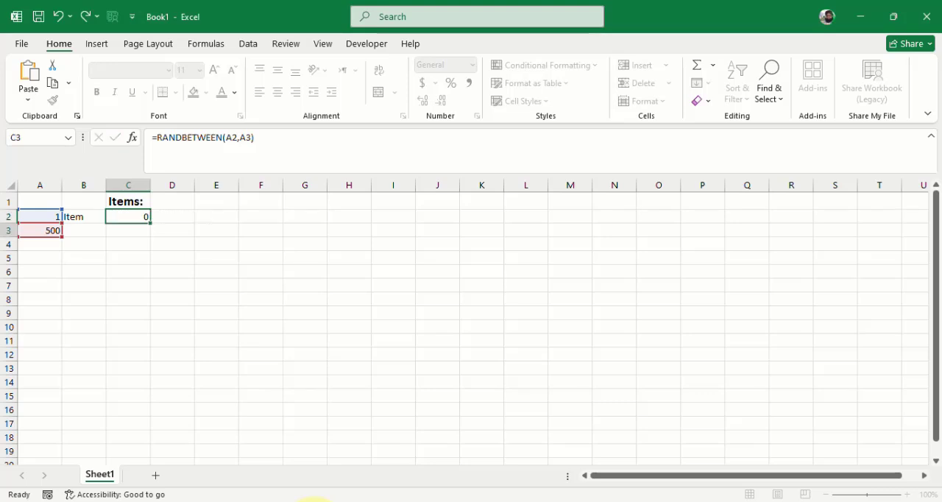
- Fill the RANDBETWEEN formula from cell C2 down through cell C19
left_click(147, 215)
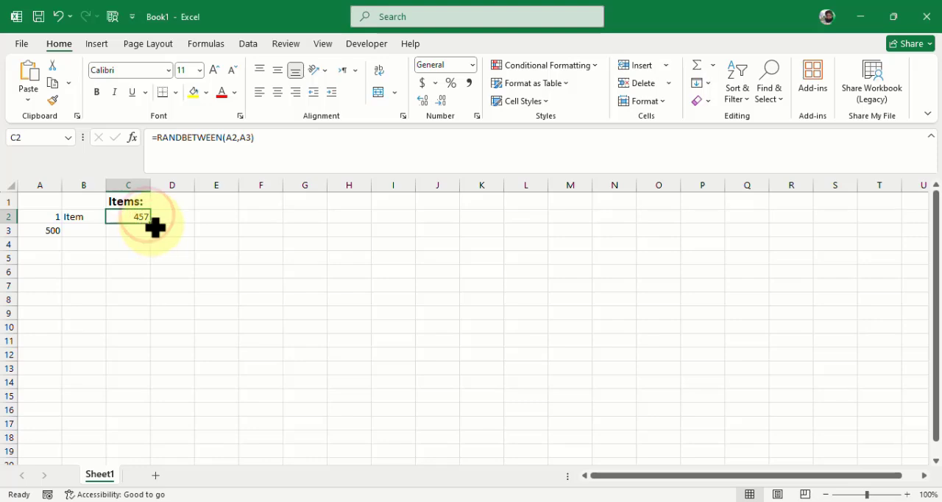
left_click_drag(151, 223, 133, 384)
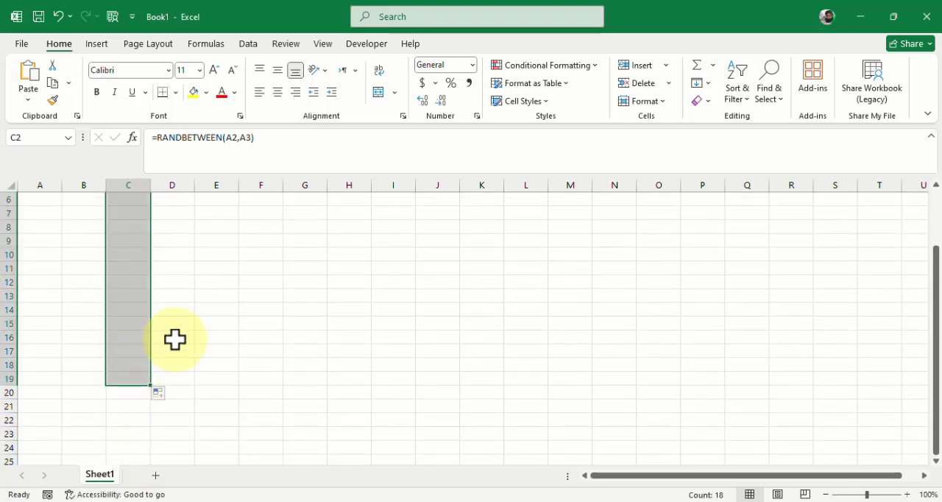
scroll(174, 338, "up", 2)
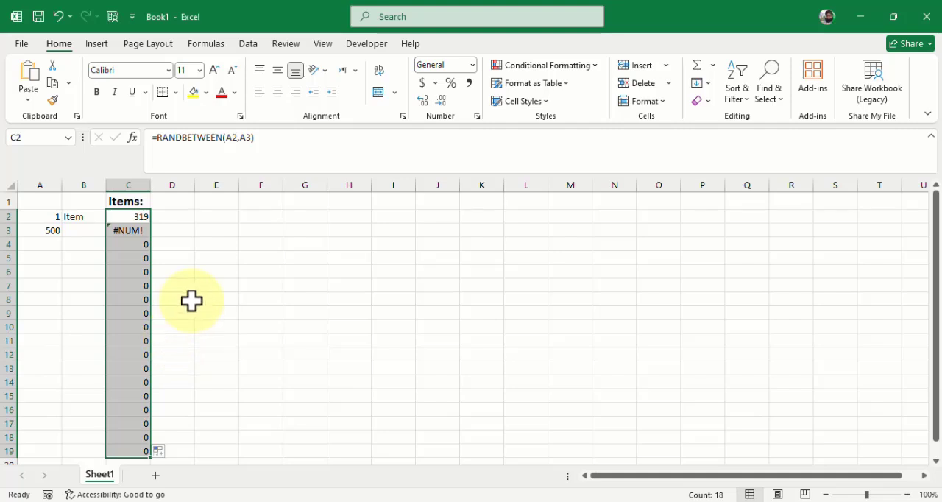
- Examine the cell references in the original C2 formula and in the copies filled below it in column C
left_click(141, 215)
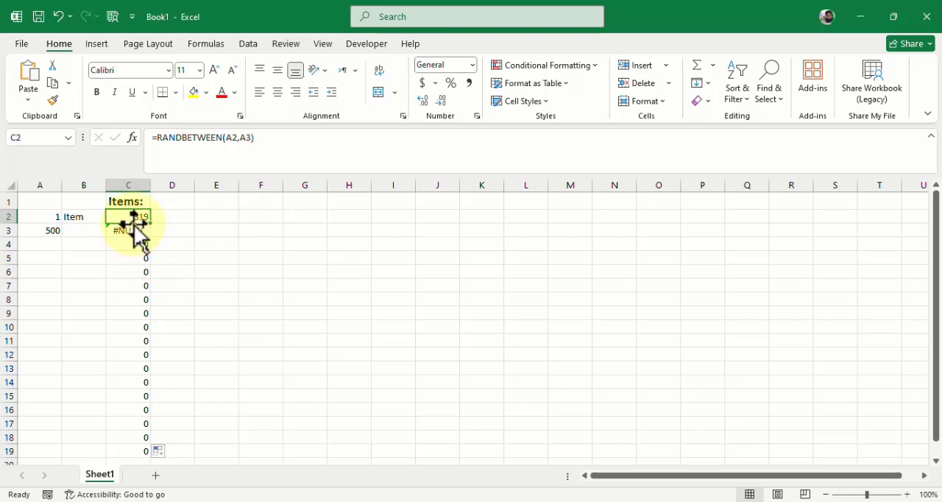
left_click_drag(131, 229, 135, 321)
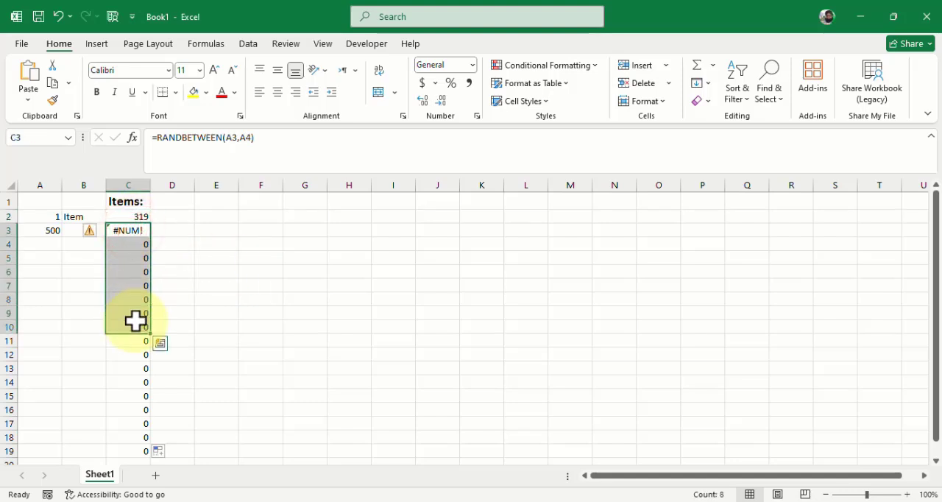
left_click(144, 214)
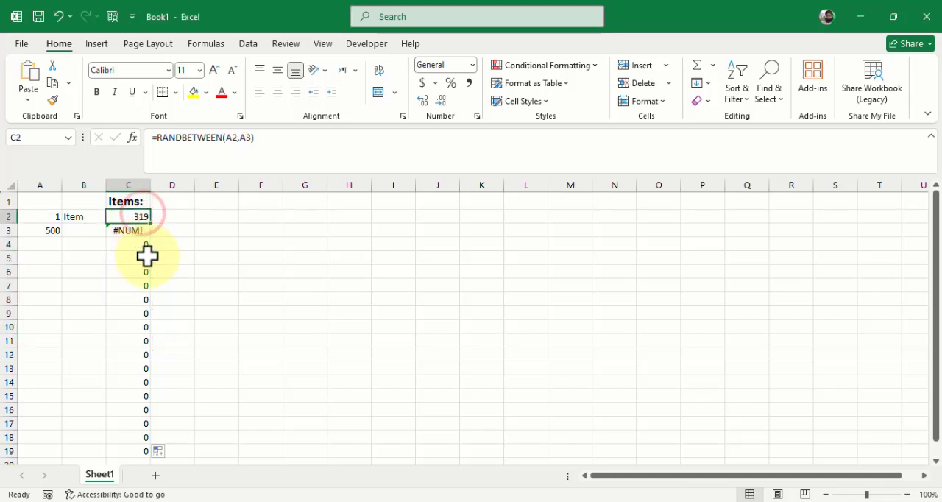
left_click(235, 138)
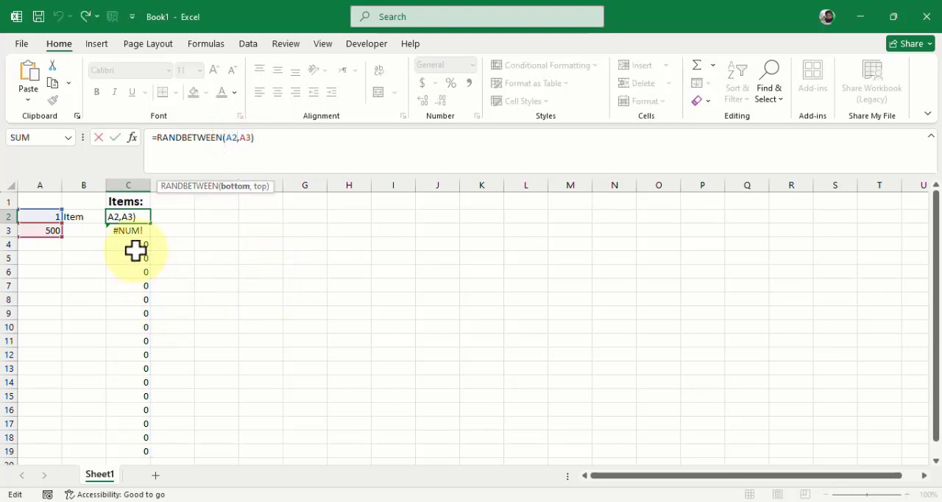
key("ctrl+Return")
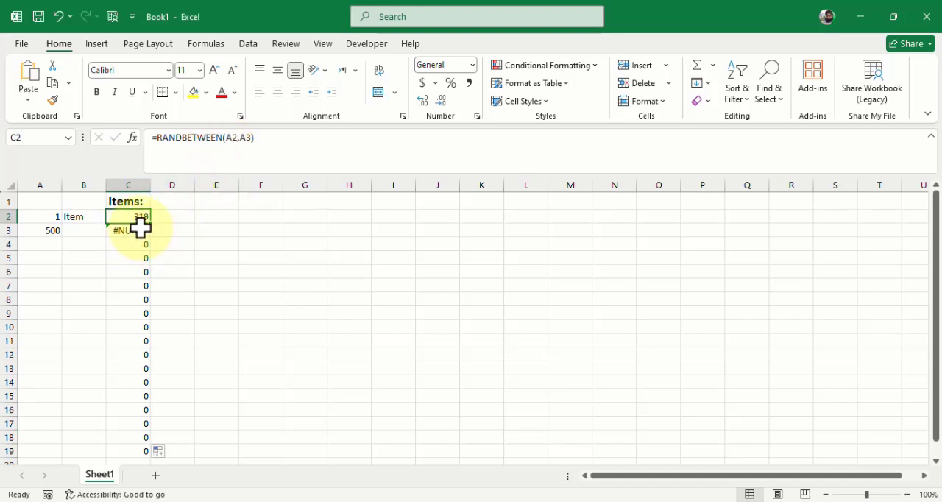
left_click(134, 243)
left_click(286, 142)
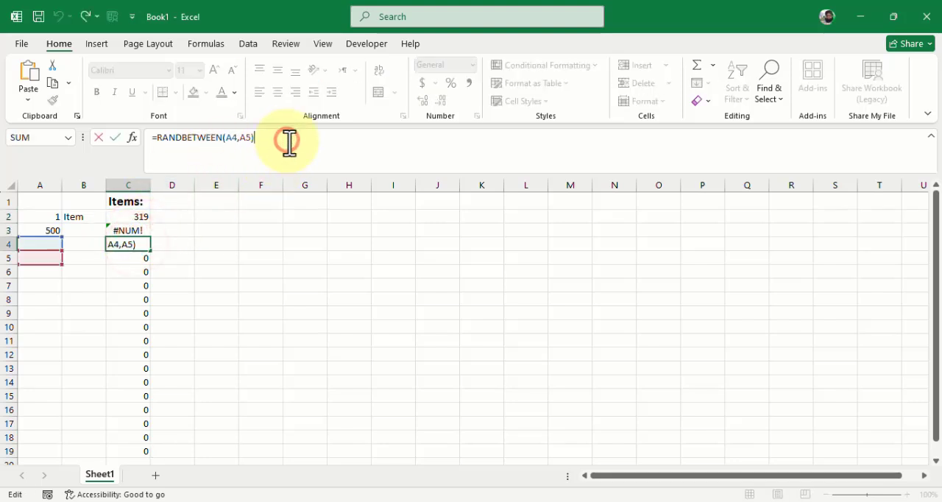
left_click(130, 259)
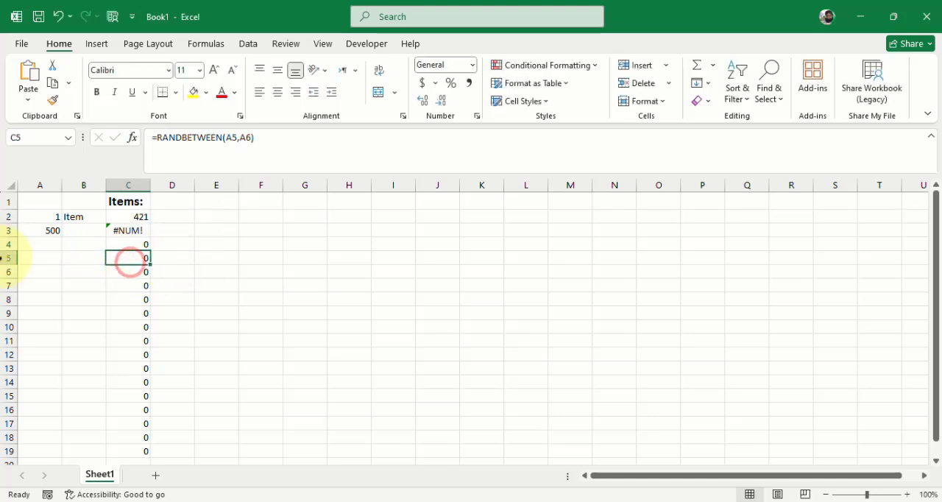
- Inspect which column A cells the filled formulas in C4, C5 and C7 refer to
left_click(142, 246)
left_click(135, 257)
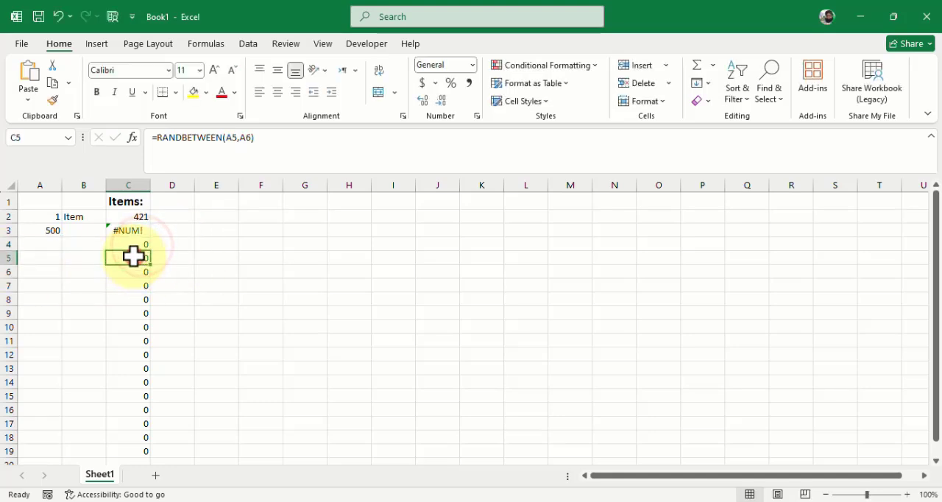
left_click(135, 242)
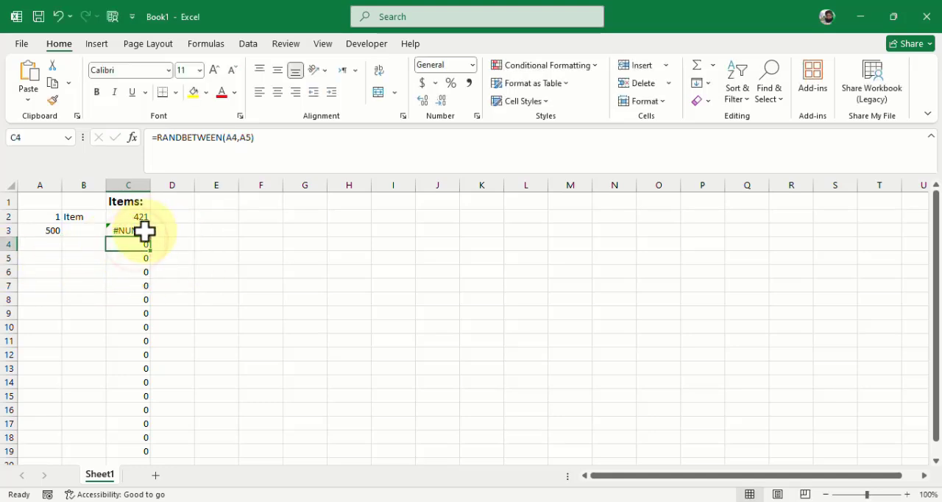
left_click(288, 152)
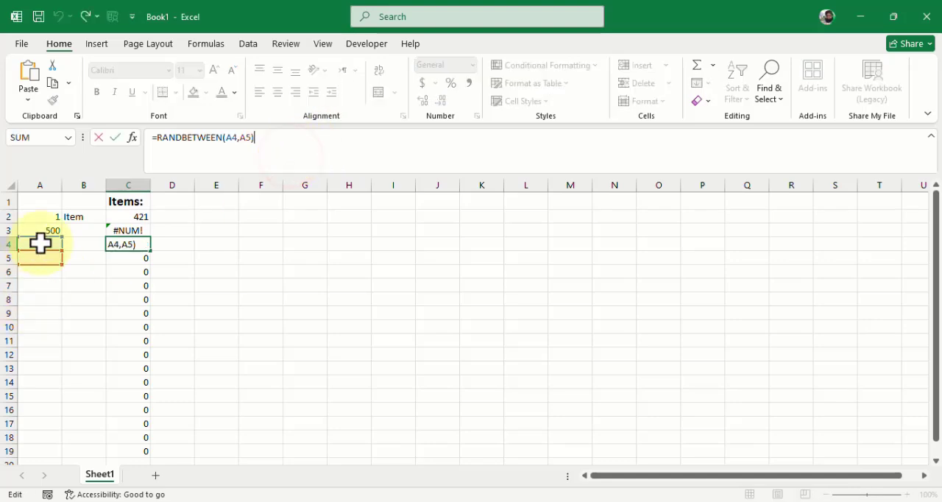
left_click(152, 283)
left_click(133, 286)
left_click(280, 131)
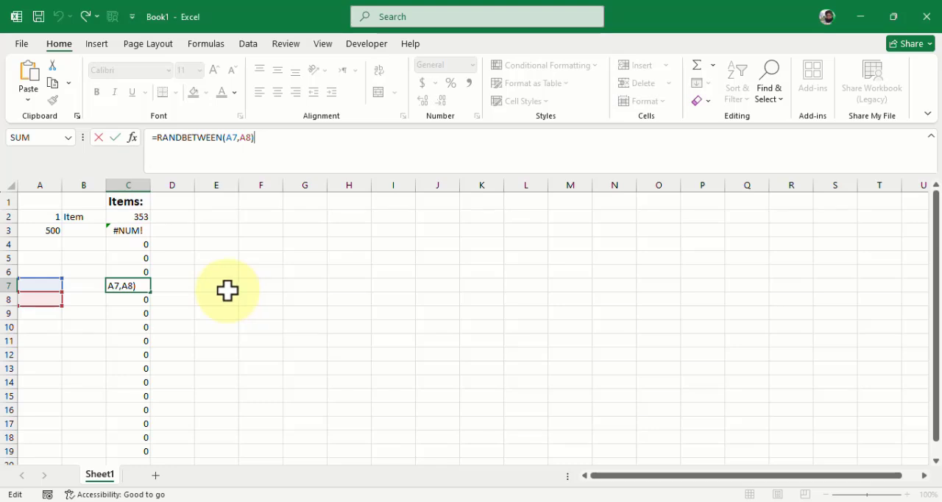
key("Escape")
- Make both RANDBETWEEN arguments in the C2 formula absolute references, $A$2 and $A$3, and commit it
left_click(140, 218)
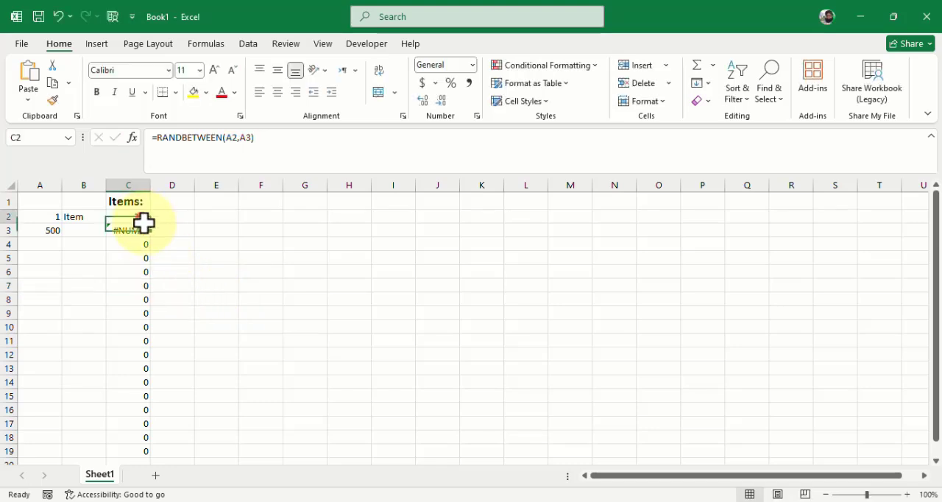
left_click(237, 138)
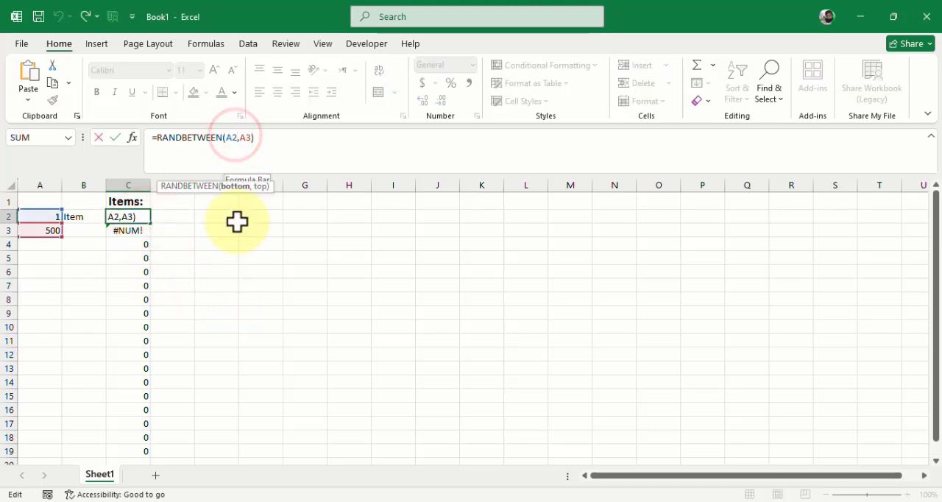
key("F4")
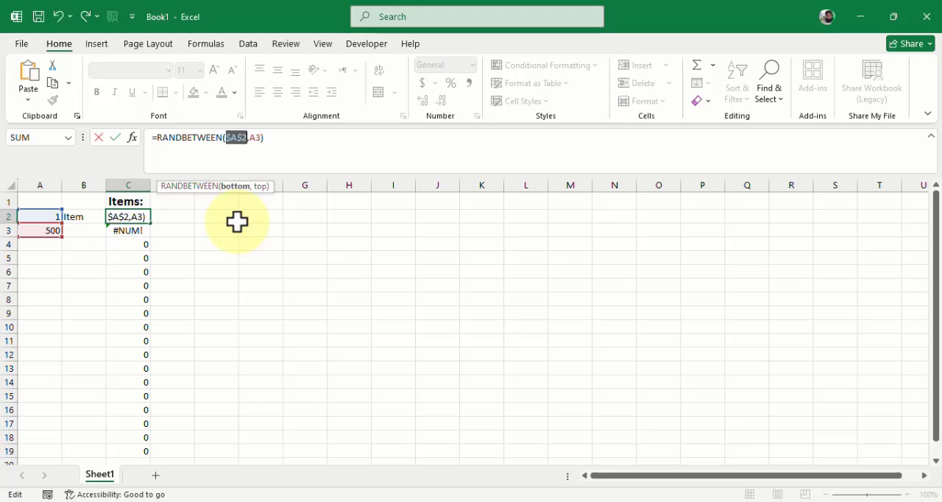
left_click(262, 138)
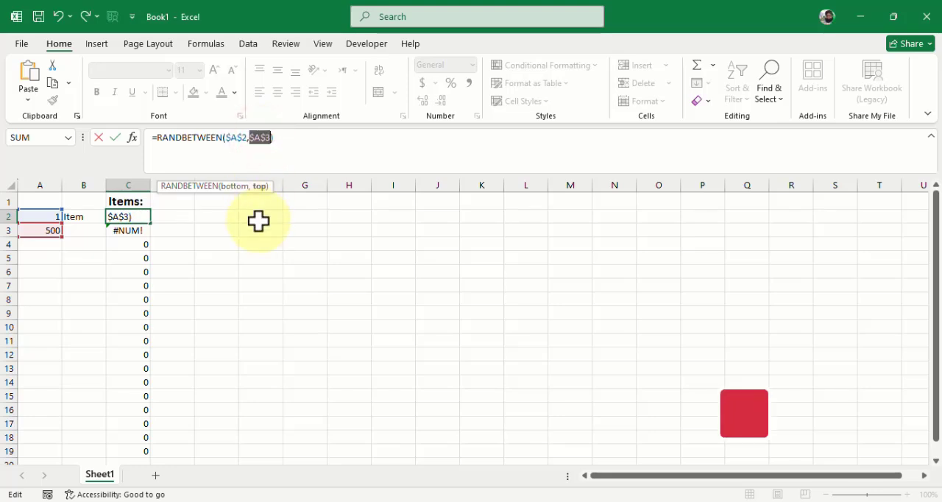
key("Return")
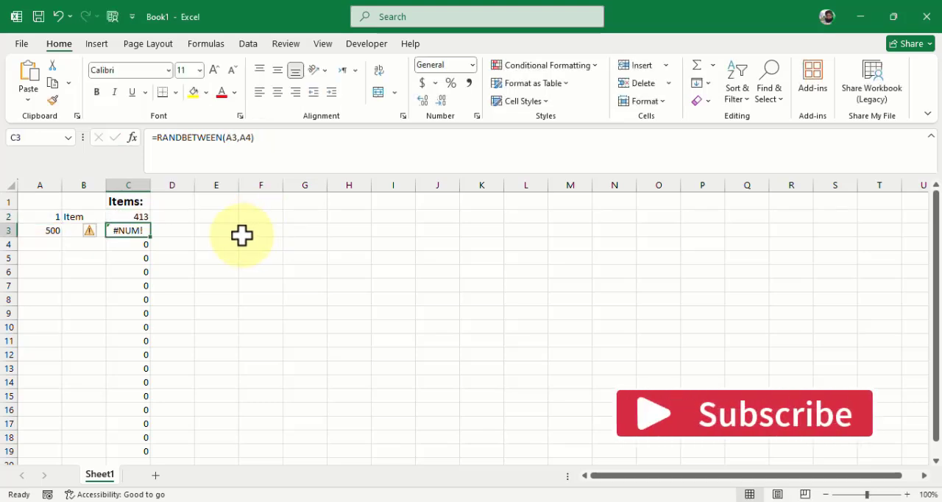
- Fill the absolute-reference RANDBETWEEN formula from C2 down through C19 and recalculate the sheet for fresh random numbers
left_click(141, 217)
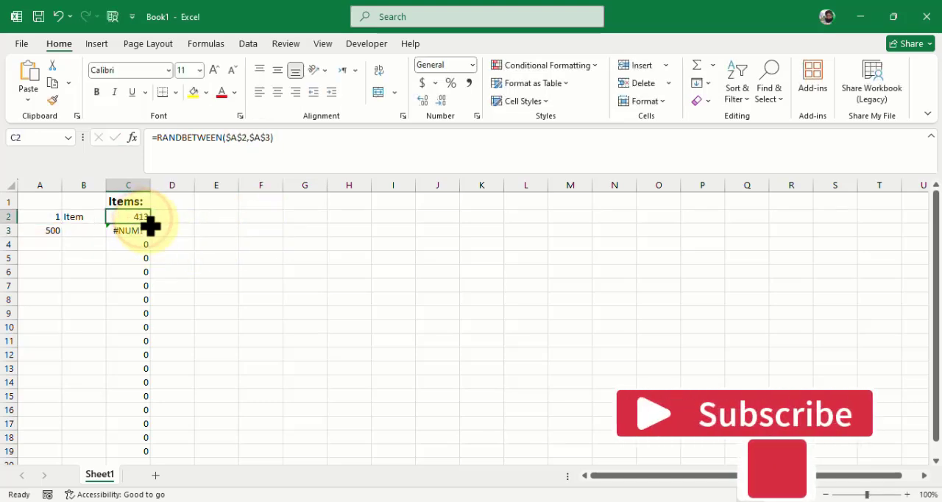
double_click(150, 223)
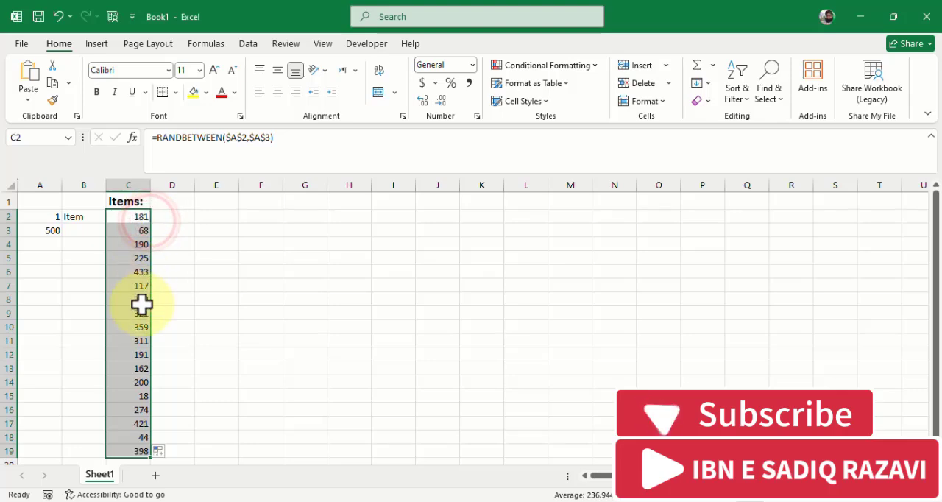
left_click(184, 214)
left_click(132, 215)
key("F9")
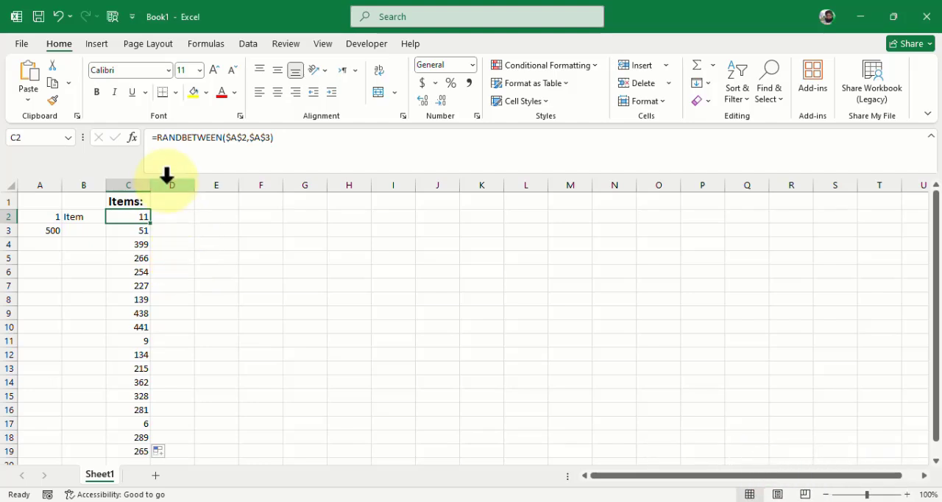
- Insert the CONCATENATE function in front of RANDBETWEEN in the C2 formula
left_click(159, 137)
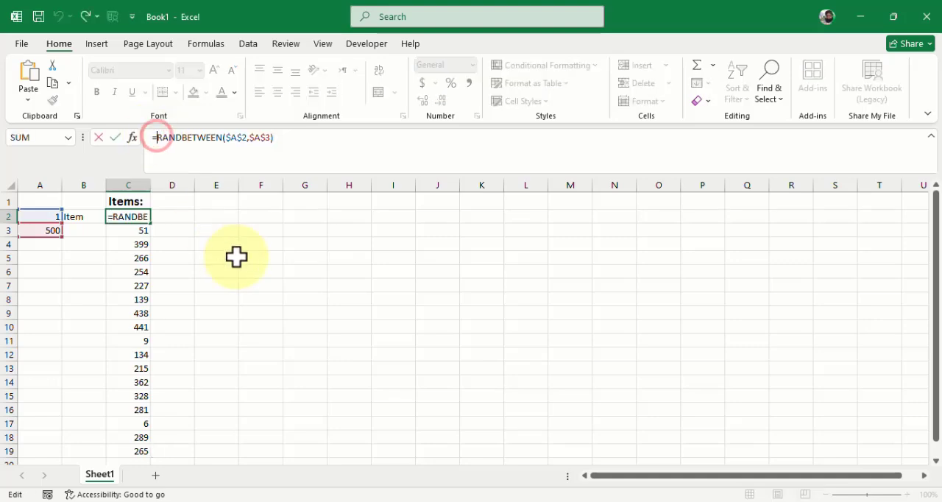
type("con")
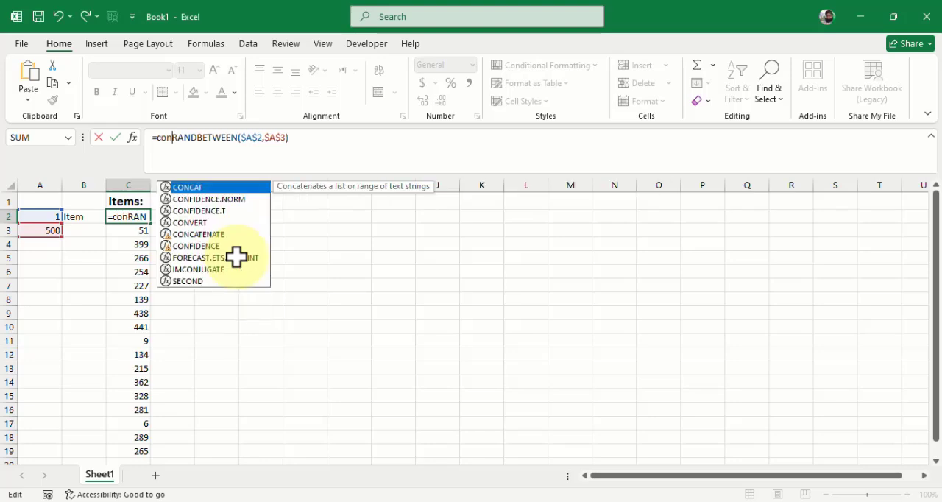
key("Down")
key("Down")
key("Down")
key("Down")
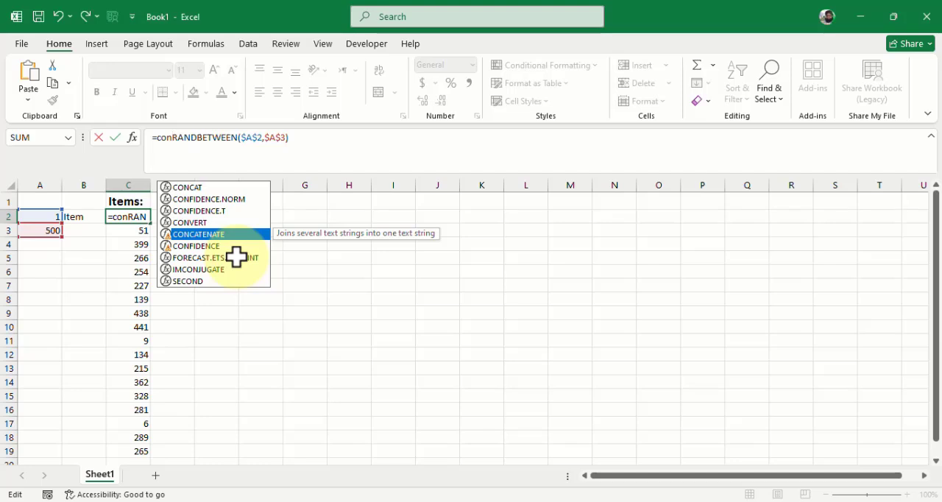
key("Tab")
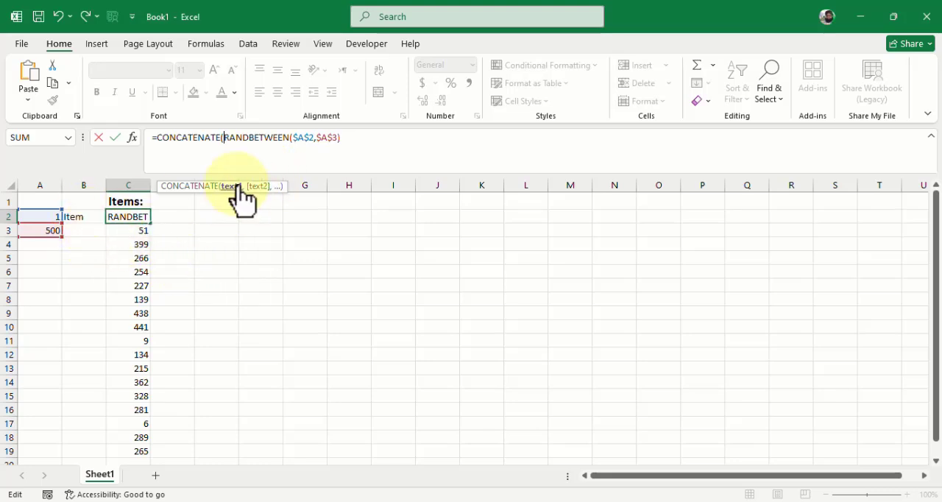
- Add cell B2 as CONCATENATE's first argument before RANDBETWEEN, then close the outer parenthesis and commit the formula
left_click(80, 216)
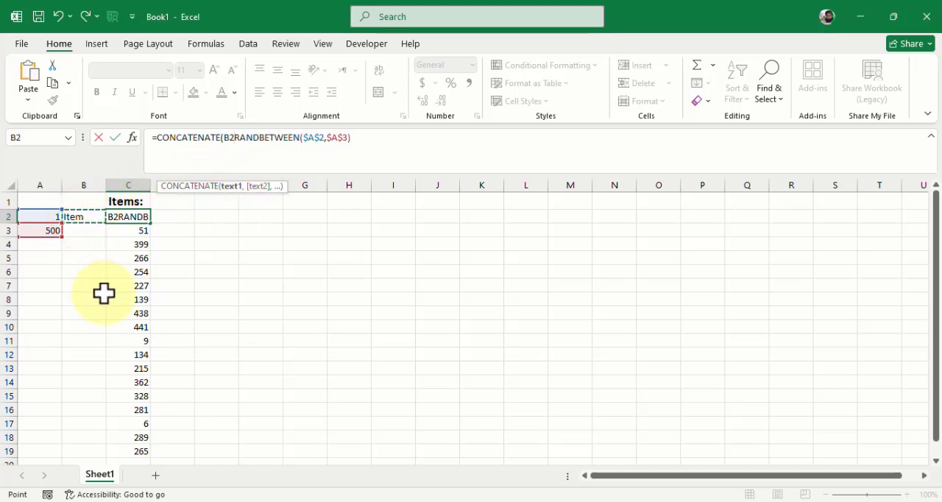
type(",")
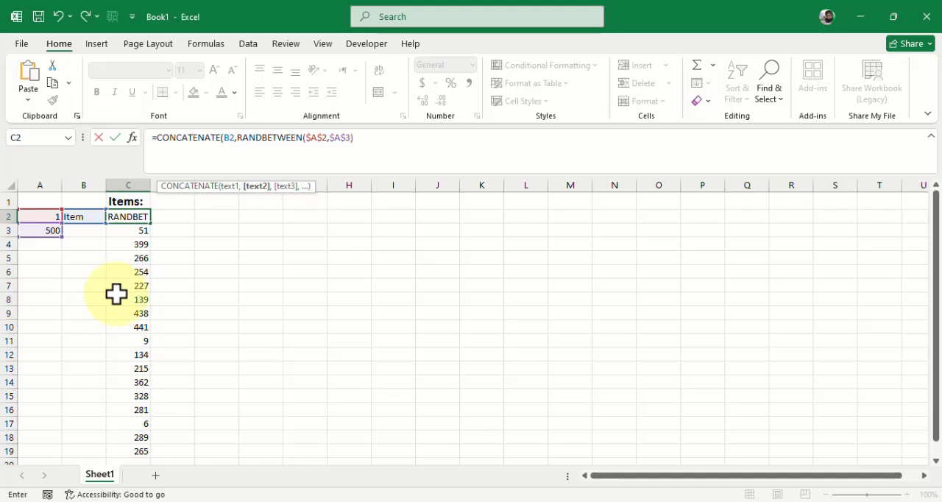
left_click(372, 141)
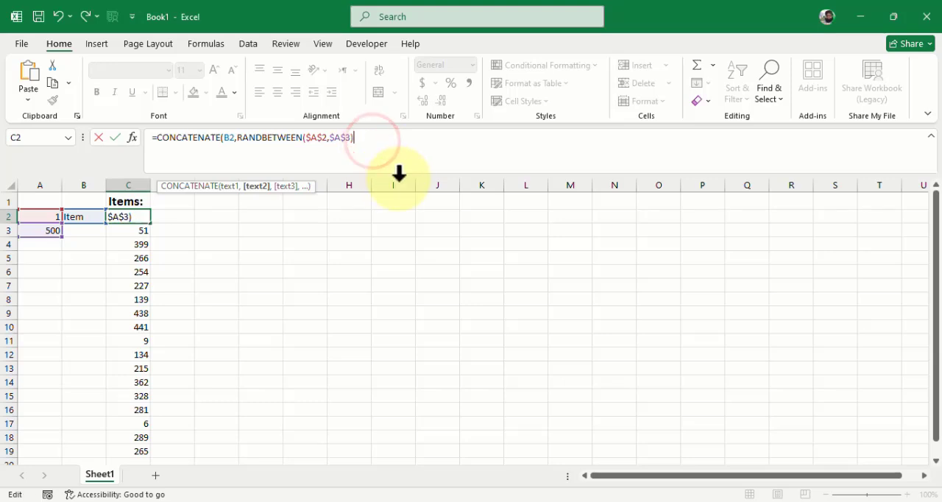
type(")")
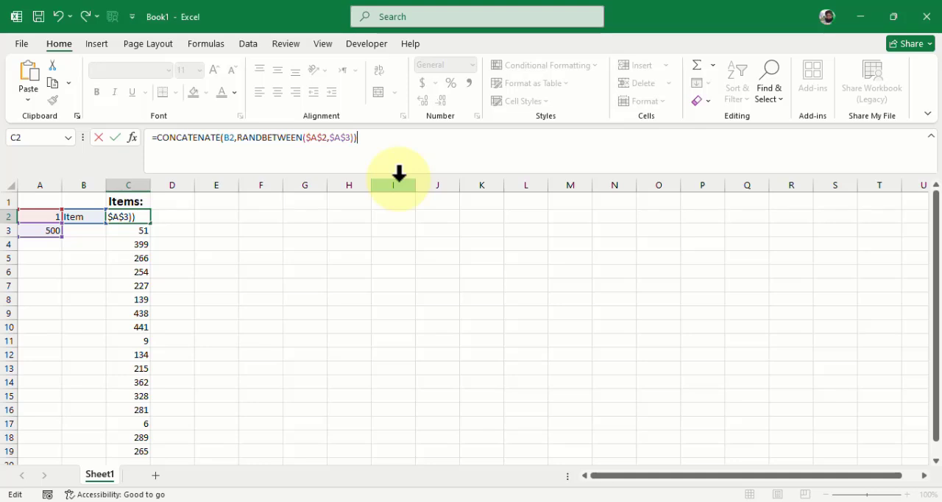
key("Return")
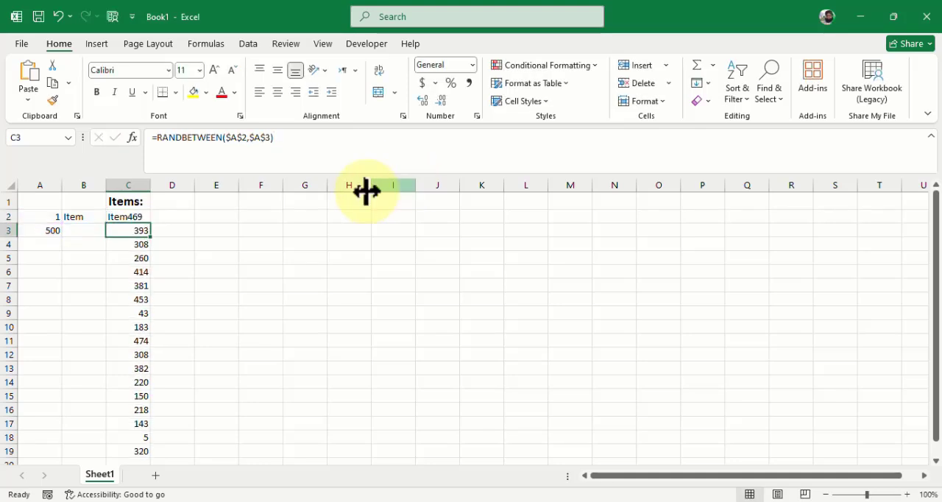
- Fill the CONCATENATE formula with the relative B2 reference from C2 down through C19
left_click(131, 216)
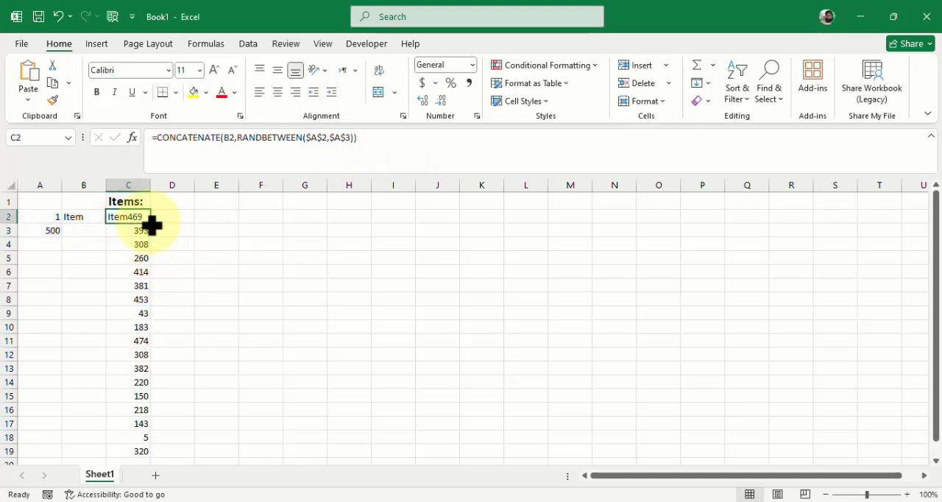
left_click_drag(151, 222, 158, 338)
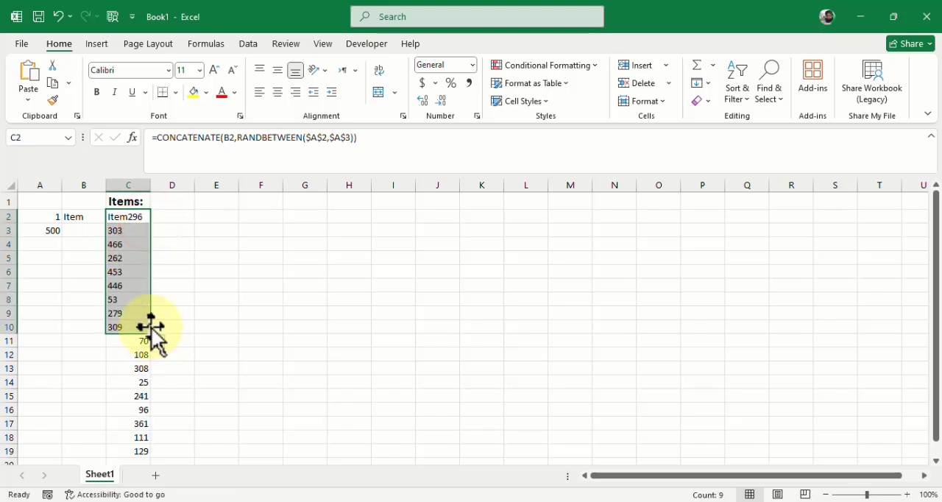
double_click(151, 334)
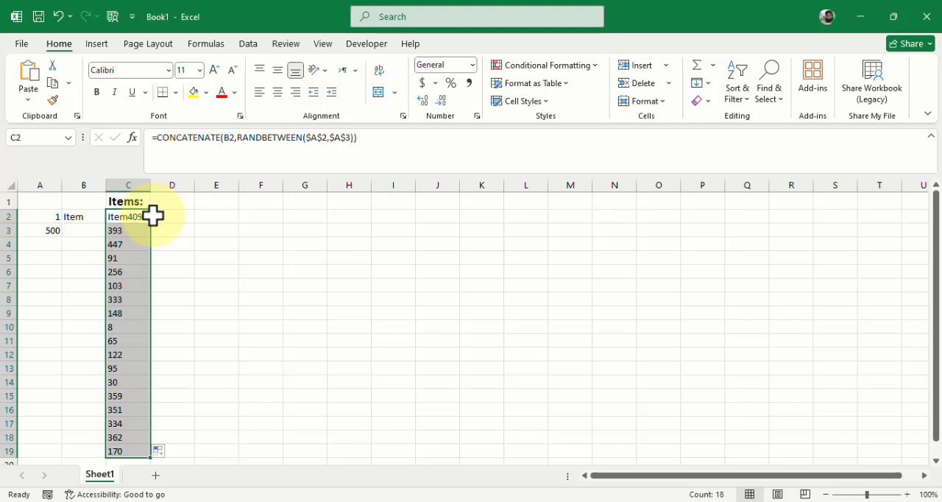
- Change the B2 reference in the C2 formula to absolute $B$2 and fill the formula down through C19
left_click(236, 137)
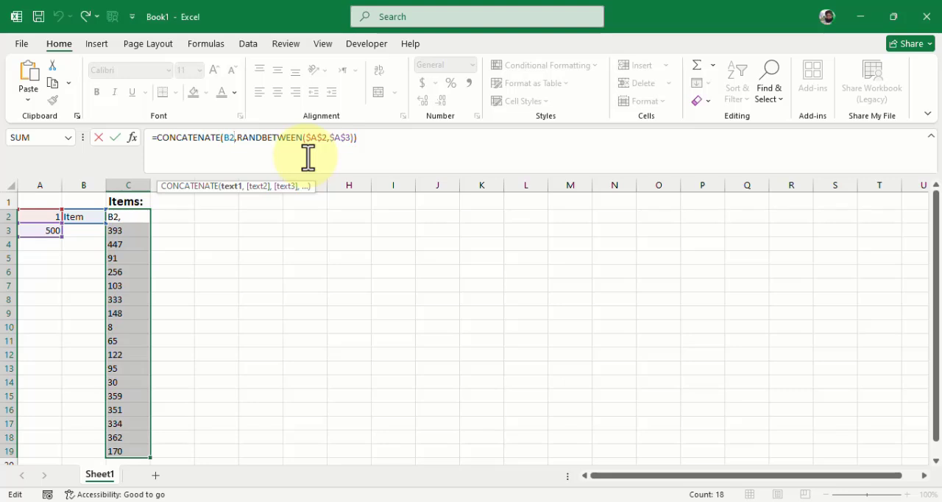
key("F4")
key("F4")
key("F4")
key("F4")
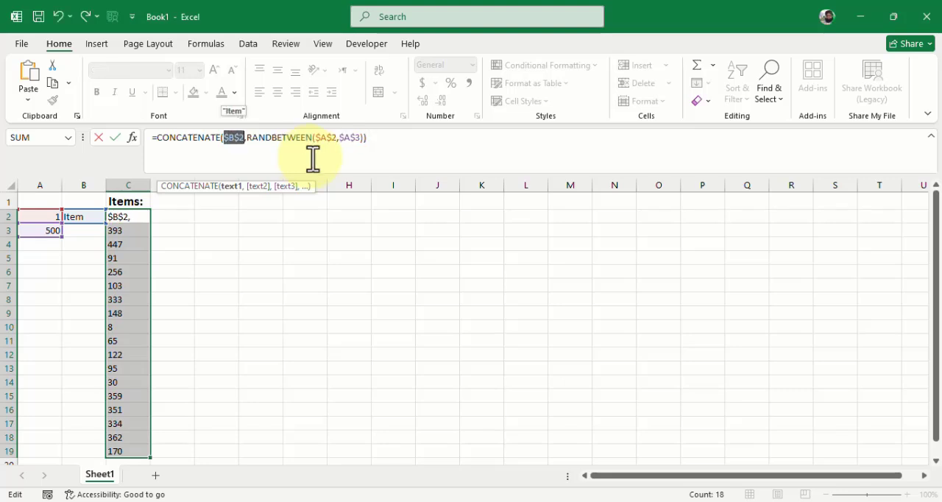
key("Return")
left_click(136, 220)
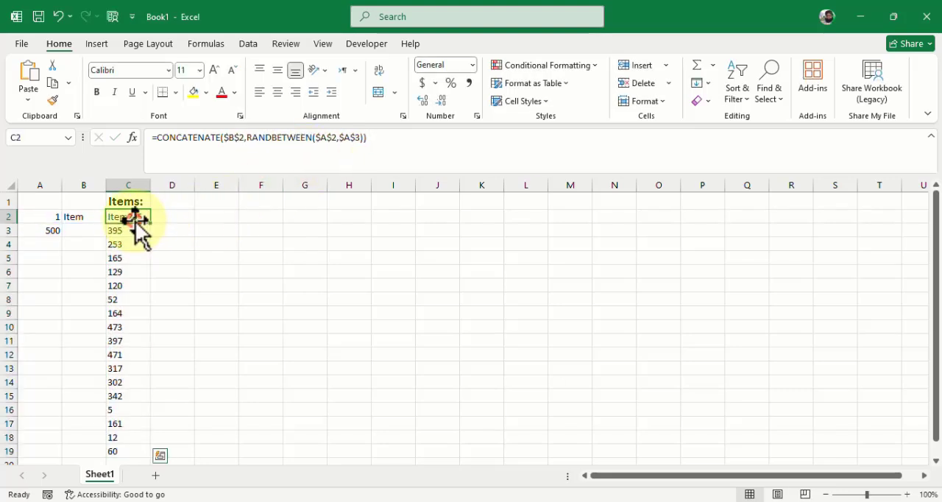
double_click(151, 224)
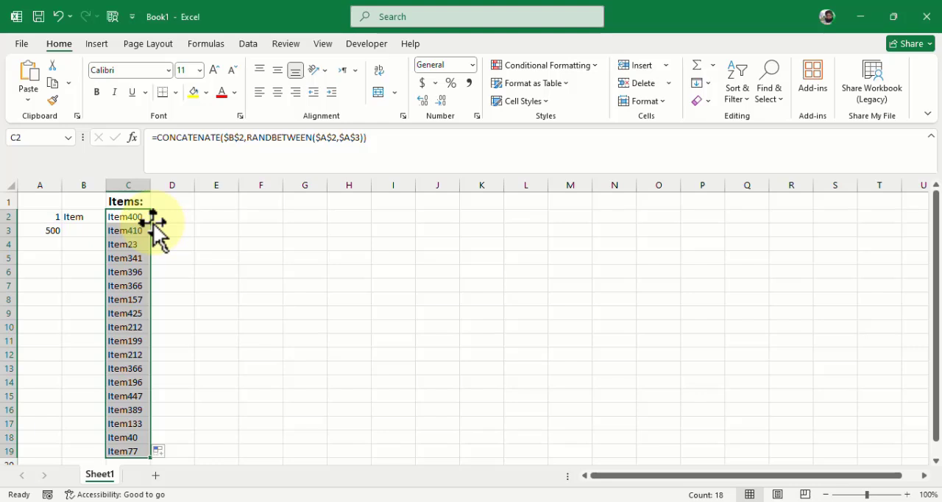
- Insert a quoted space " " as a separate argument between $B$2 and RANDBETWEEN in the C2 CONCATENATE formula and commit it
left_click(249, 139)
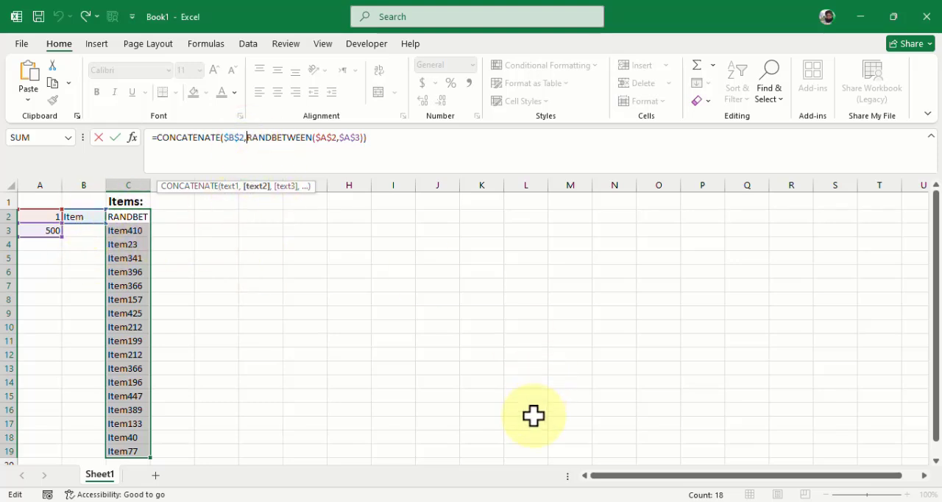
type("\"")
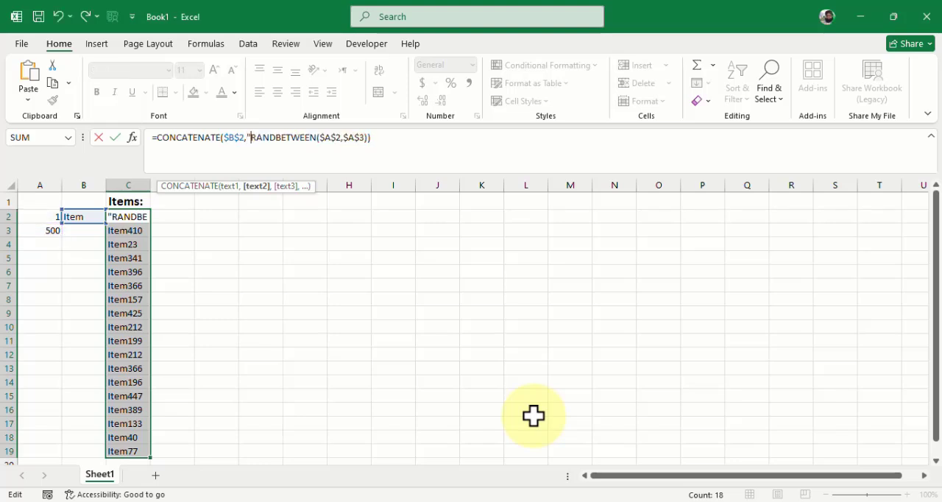
type("\"")
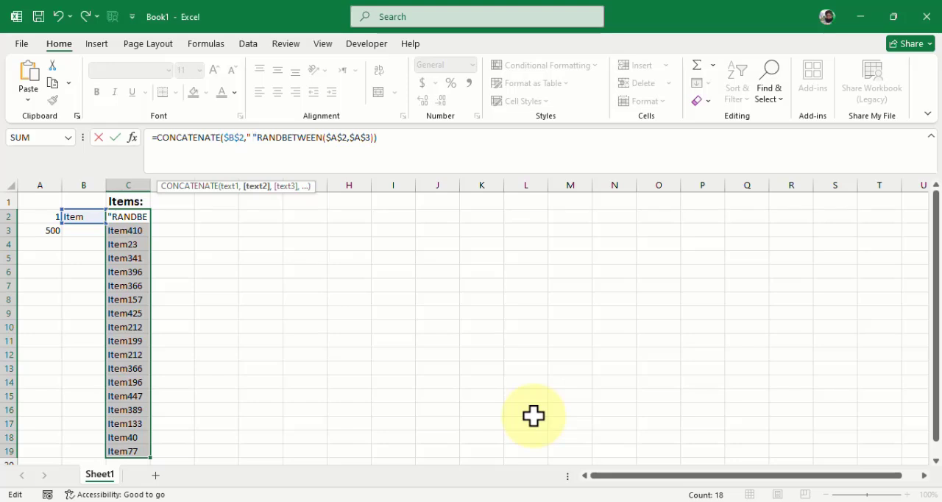
type(" ,")
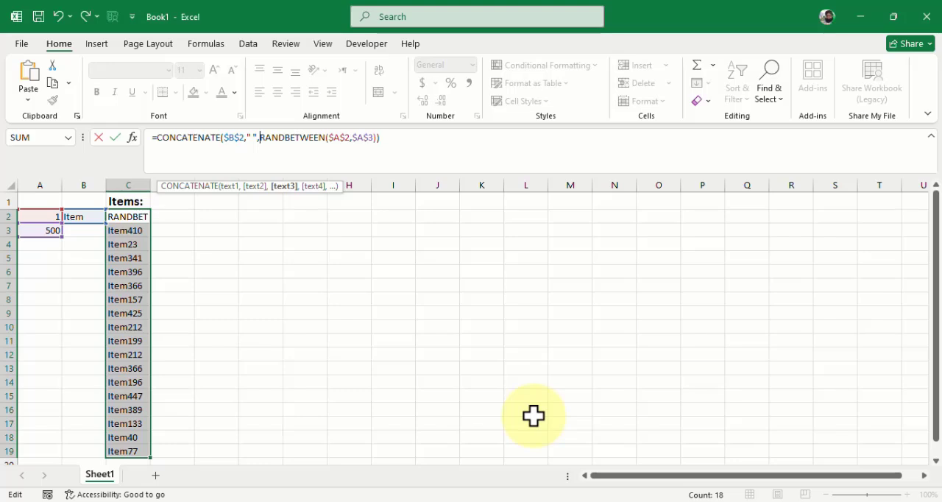
left_click(253, 137)
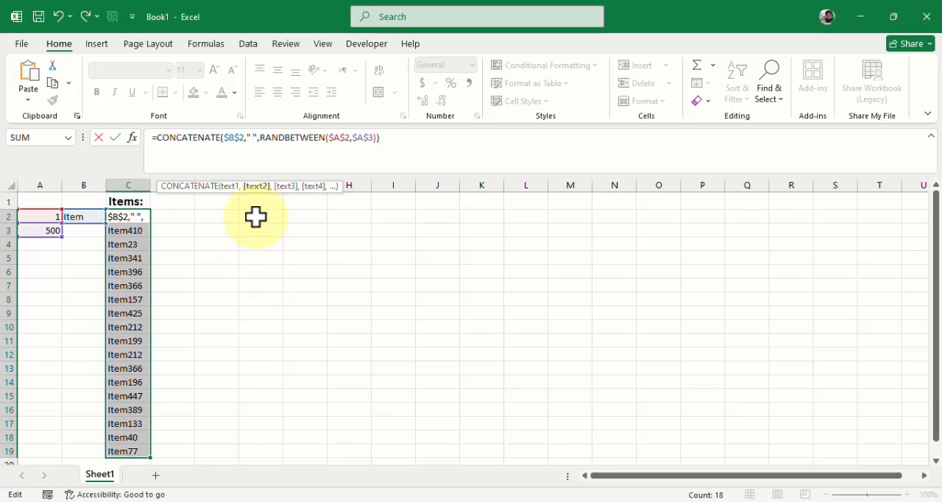
left_click(259, 140)
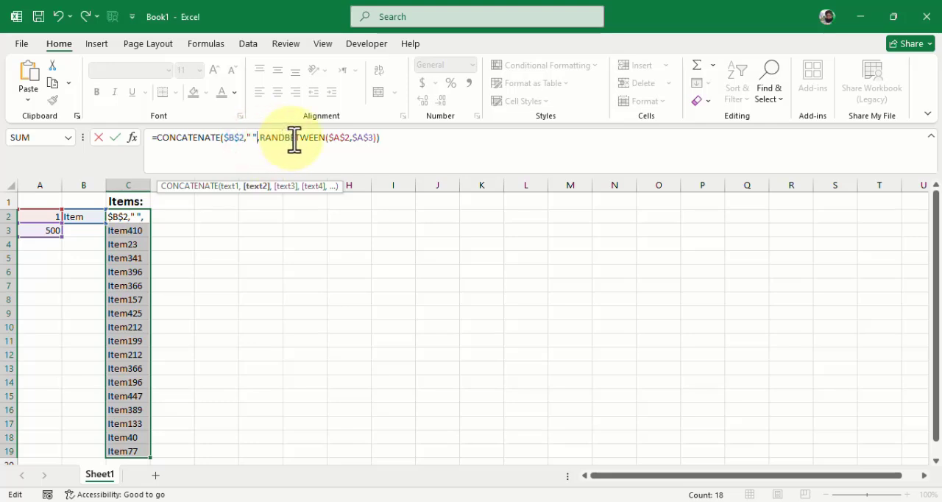
left_click(425, 136)
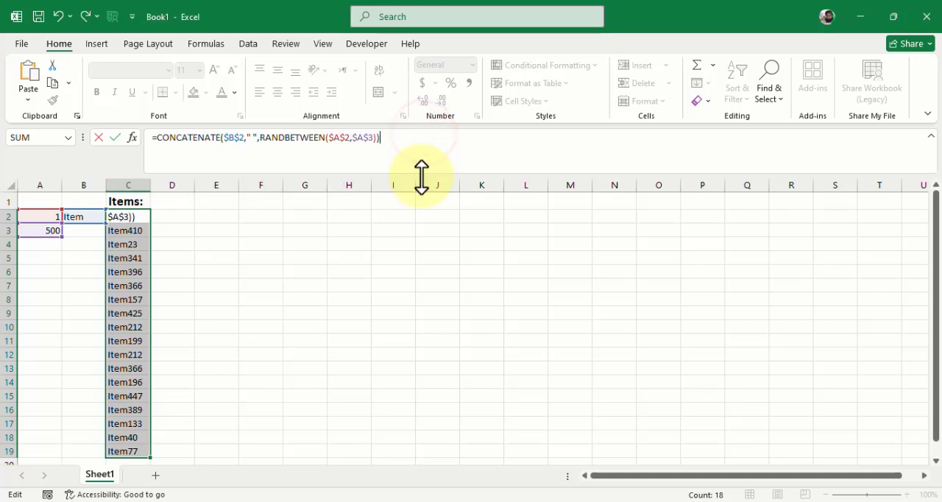
key("Return")
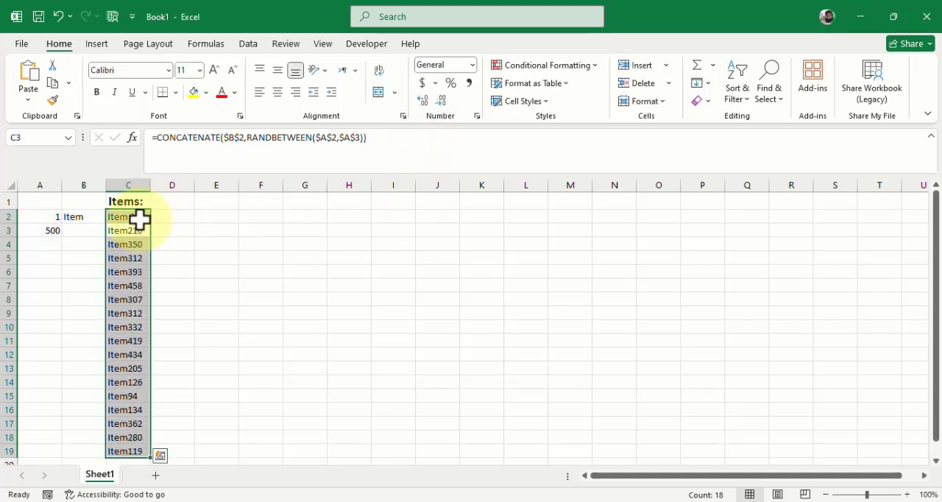
- Fill the updated C2 formula down through C19, extend it to C408, and return to the head of the column
left_click(140, 218)
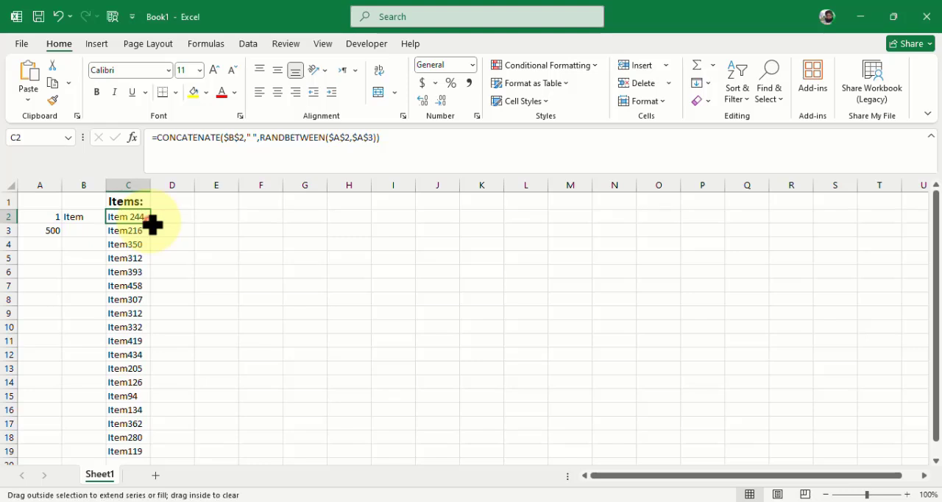
double_click(151, 224)
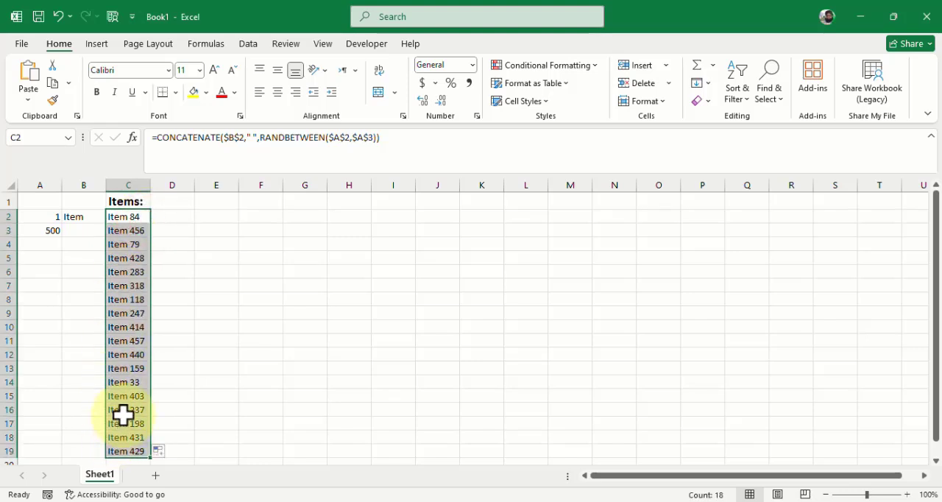
scroll(133, 363, "down", 5)
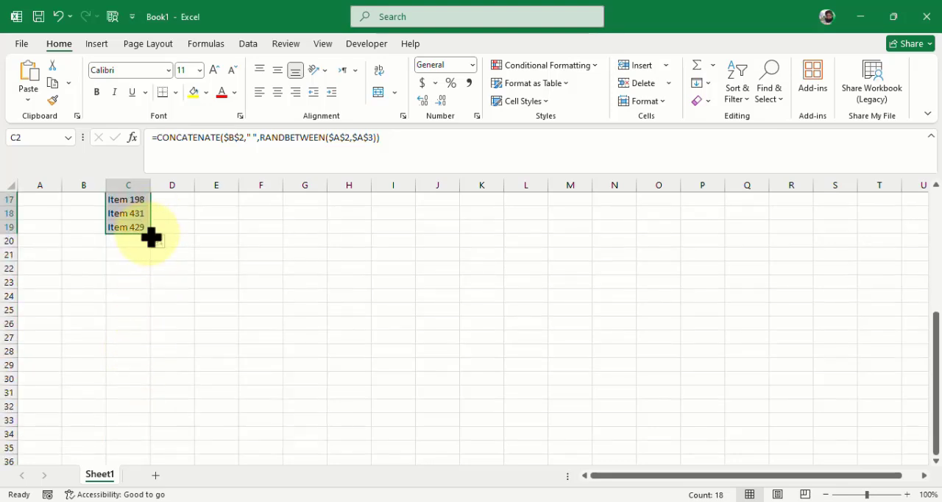
left_click_drag(151, 235, 154, 432)
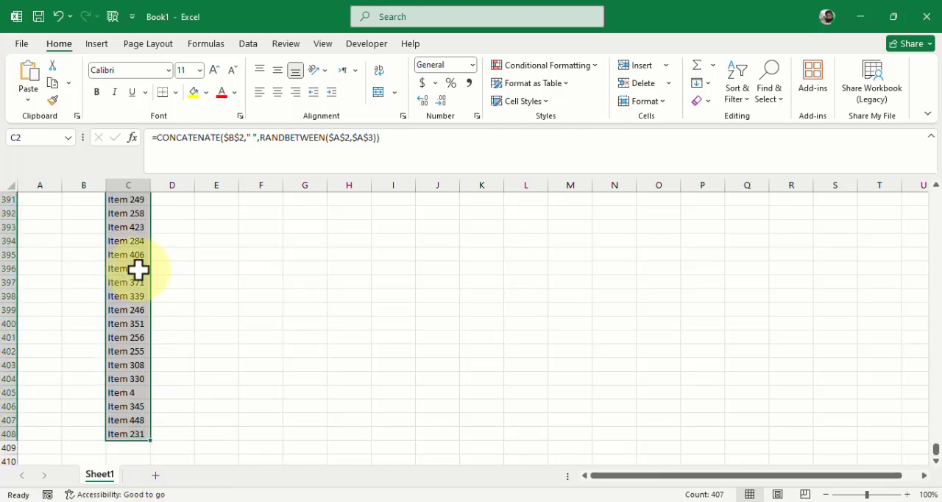
key("ctrl+Up")
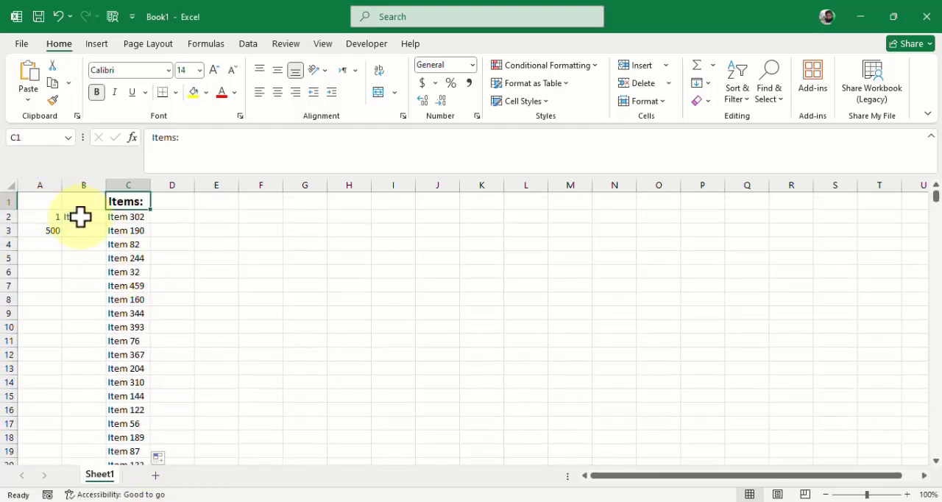
- Try a surname in place of the label word in cell B2, then undo the change
left_click(142, 228)
left_click(77, 215)
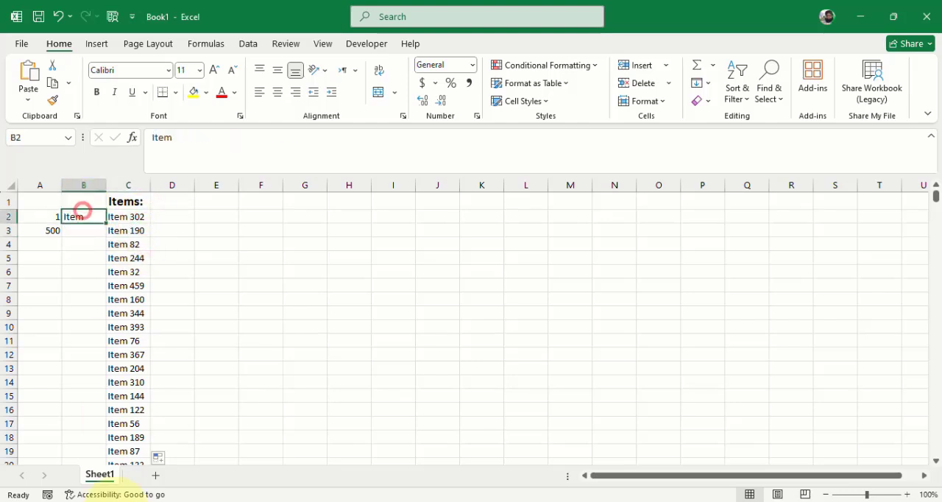
mouse_move(136, 500)
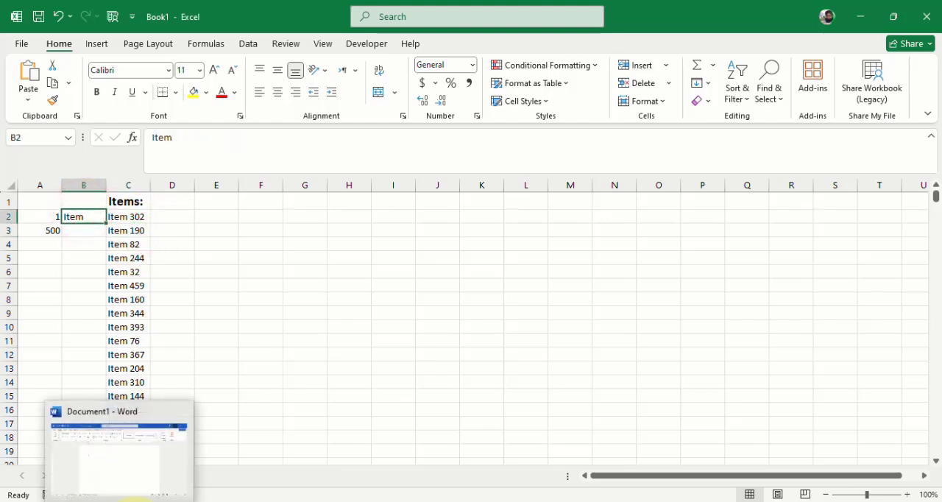
type("Razavi")
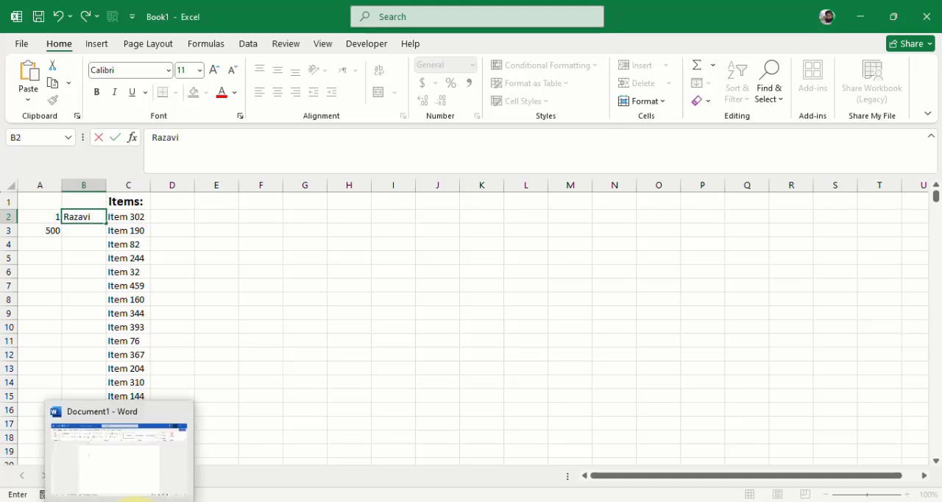
key("Return")
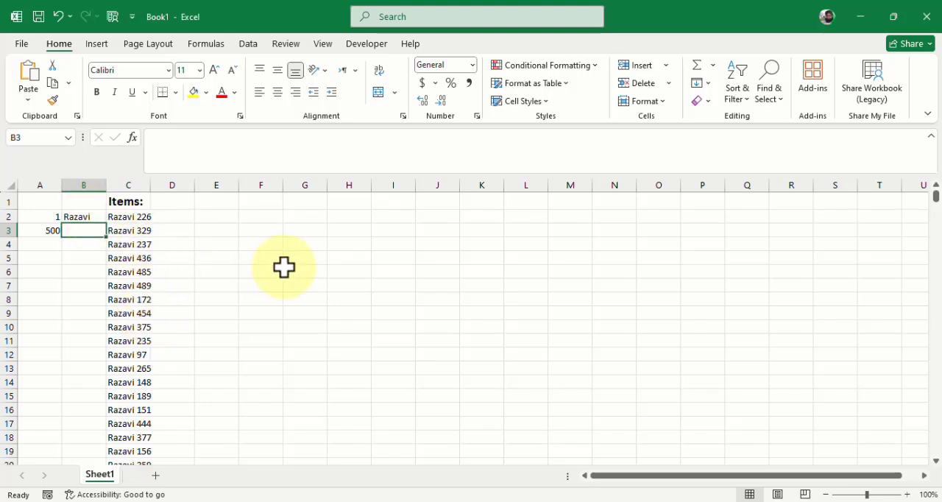
key("ctrl+z")
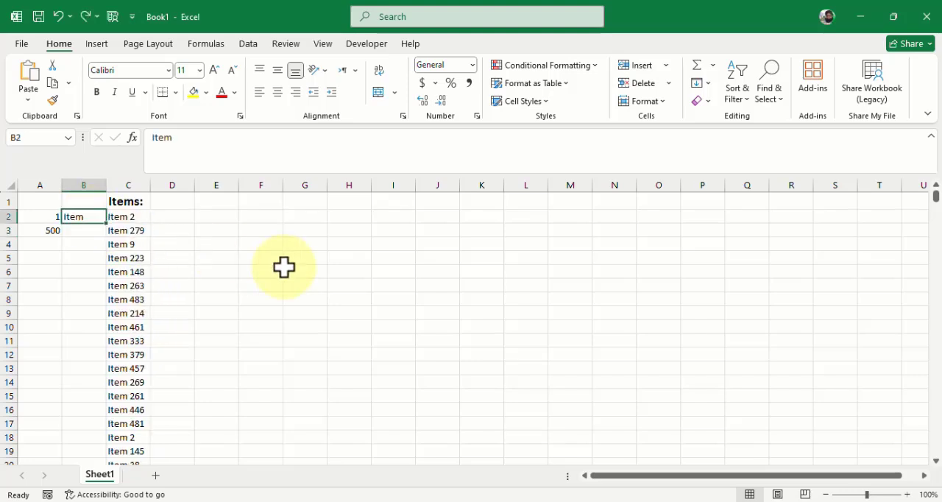
- Check that the random labels recalculate by opening empty cell E2 for editing and leaving it
left_click(138, 214)
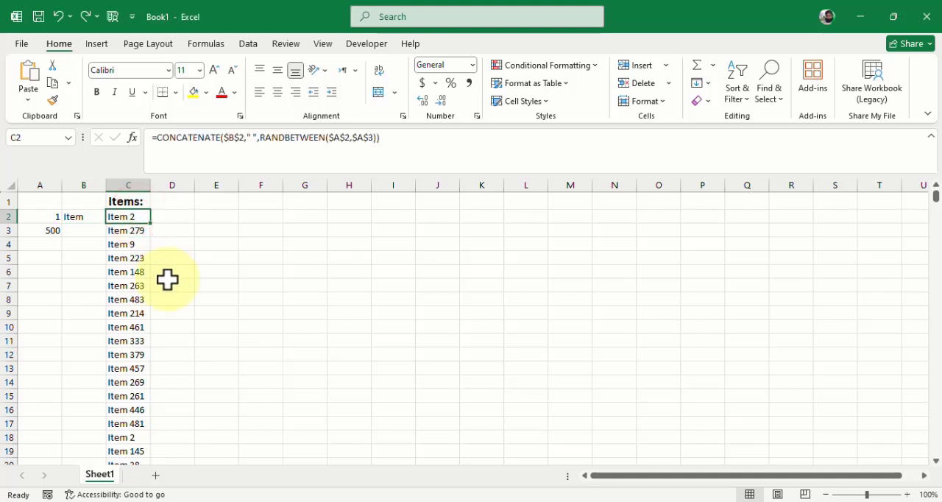
left_click(180, 220)
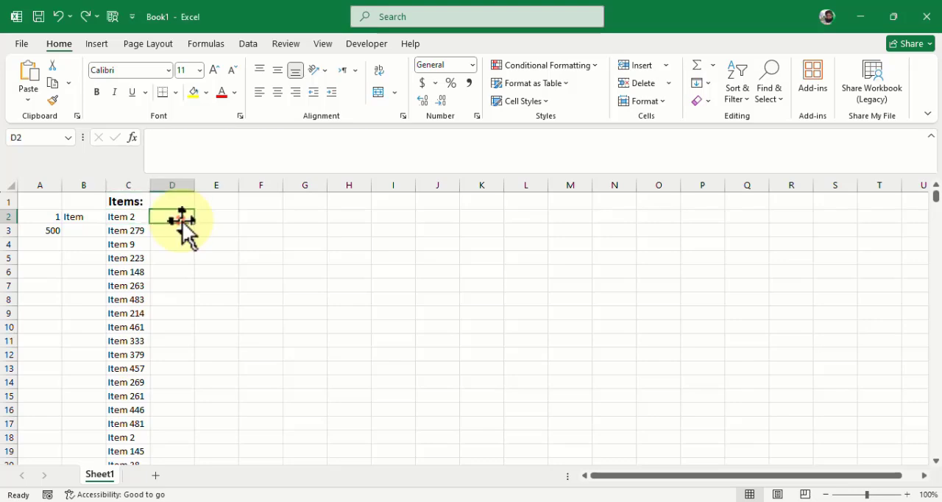
double_click(220, 217)
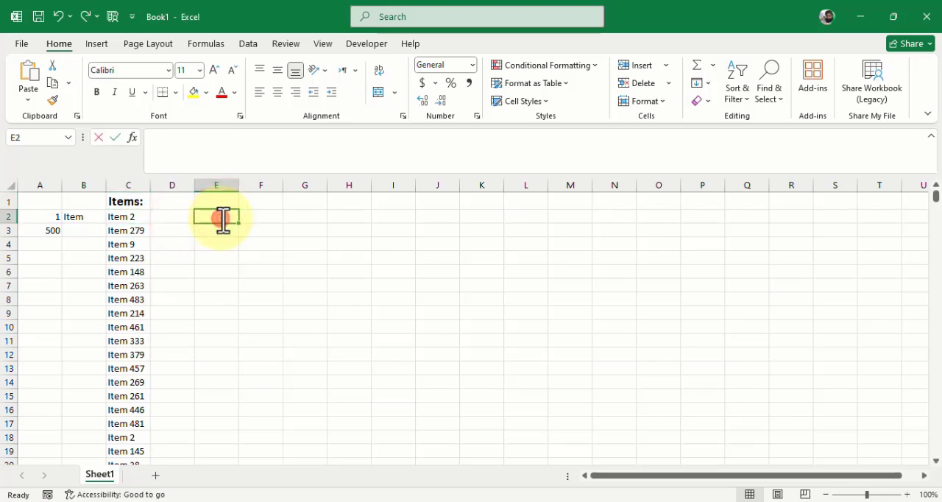
left_click(215, 266)
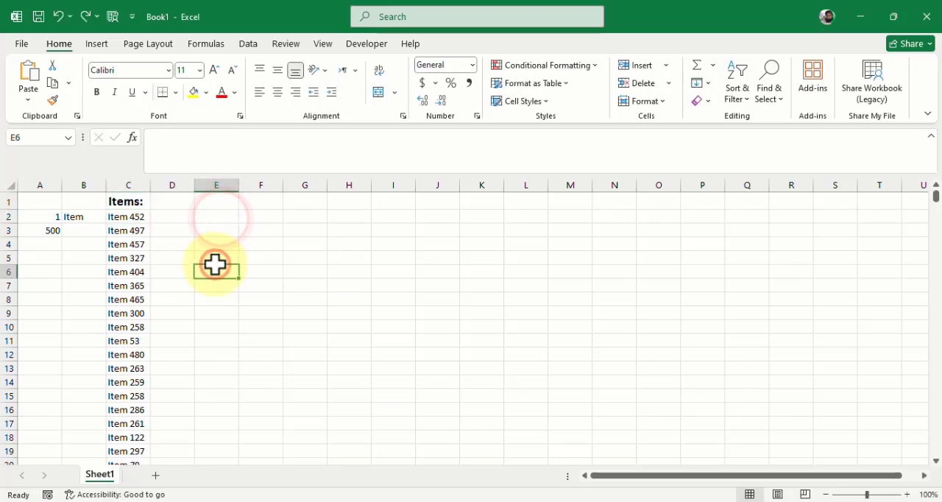
- Copy the item labels in C2:C408 and paste them over themselves as values only
left_click(127, 216)
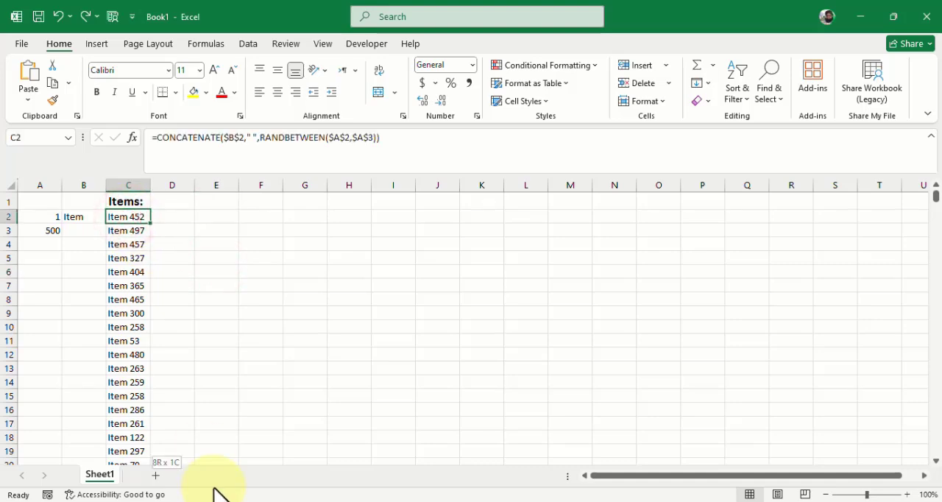
key("ctrl+shift+Down")
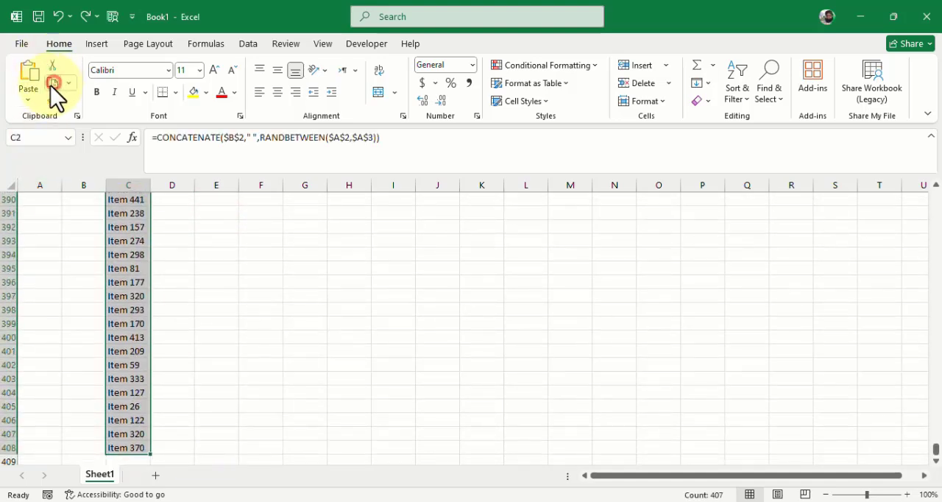
left_click(53, 82)
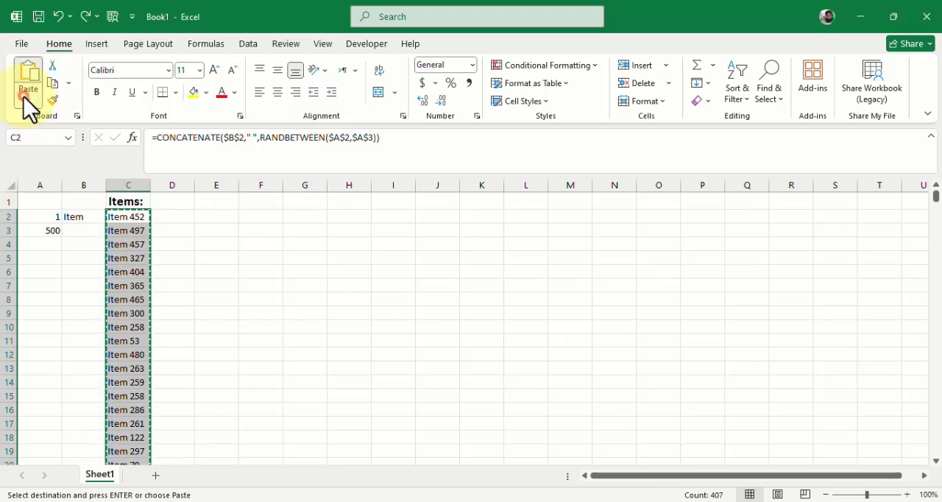
left_click(23, 96)
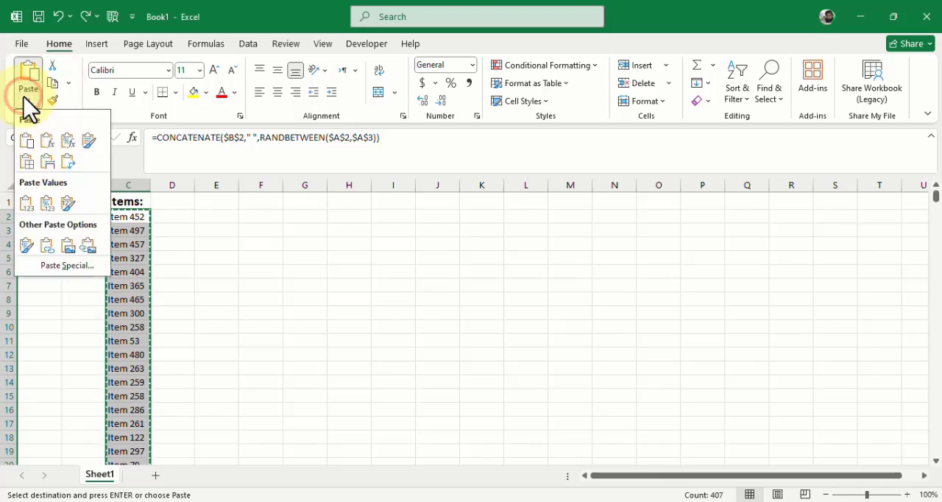
left_click(29, 204)
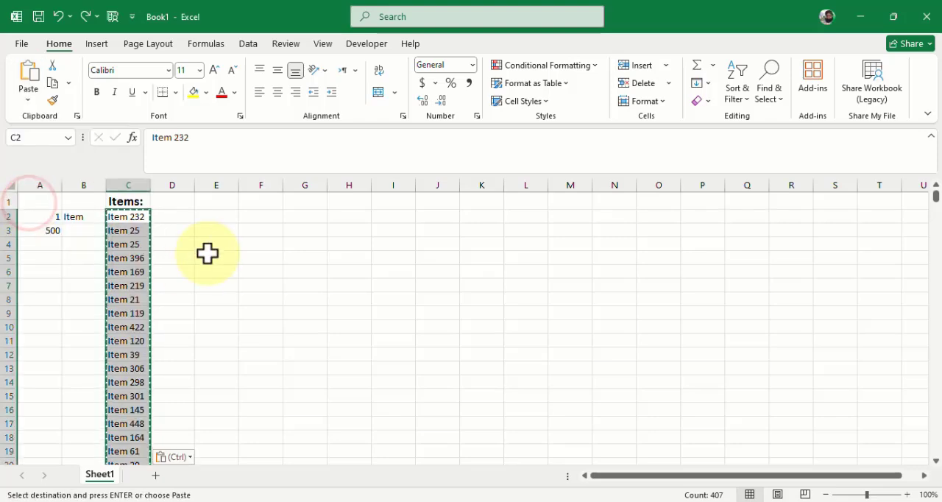
left_click(186, 214)
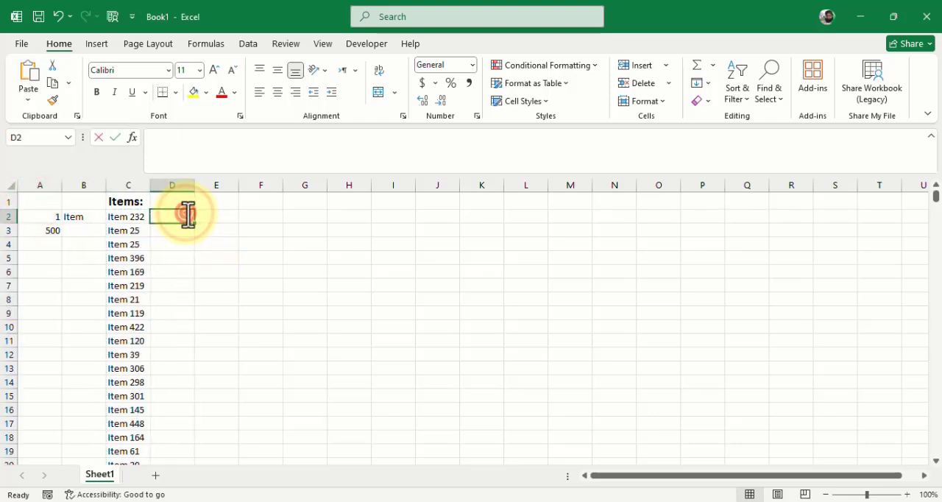
left_click_drag(231, 248, 250, 248)
- Delete helper columns A and B so that the Items column moves to column A
left_click_drag(42, 185, 80, 191)
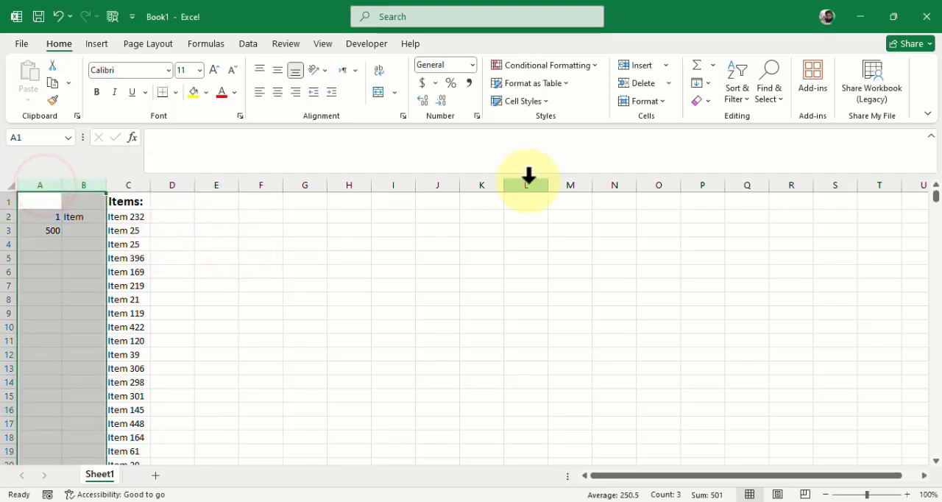
left_click(640, 77)
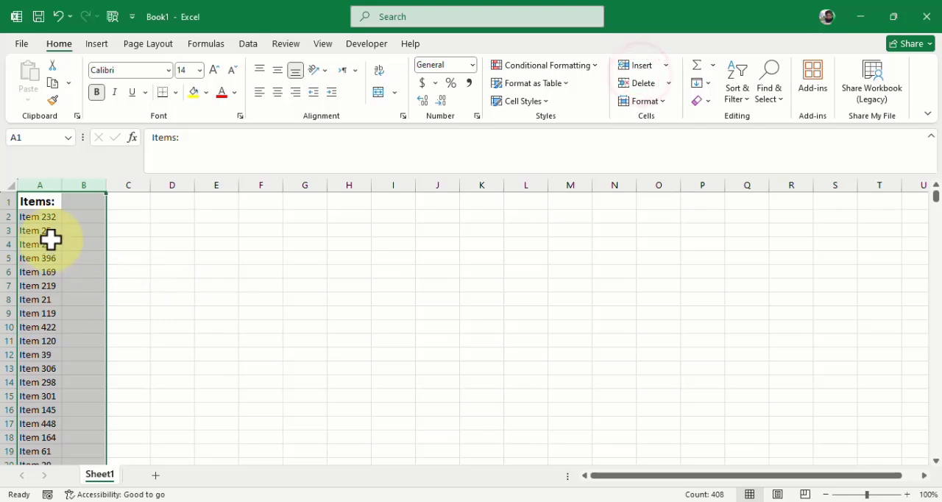
left_click(80, 218)
- Copy the first item label in cell A2
left_click(52, 214)
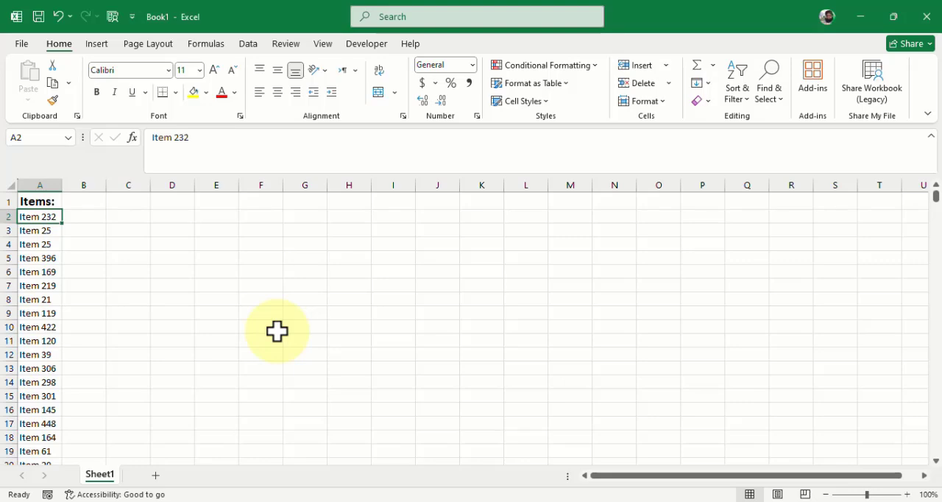
key("ctrl+shift+Down")
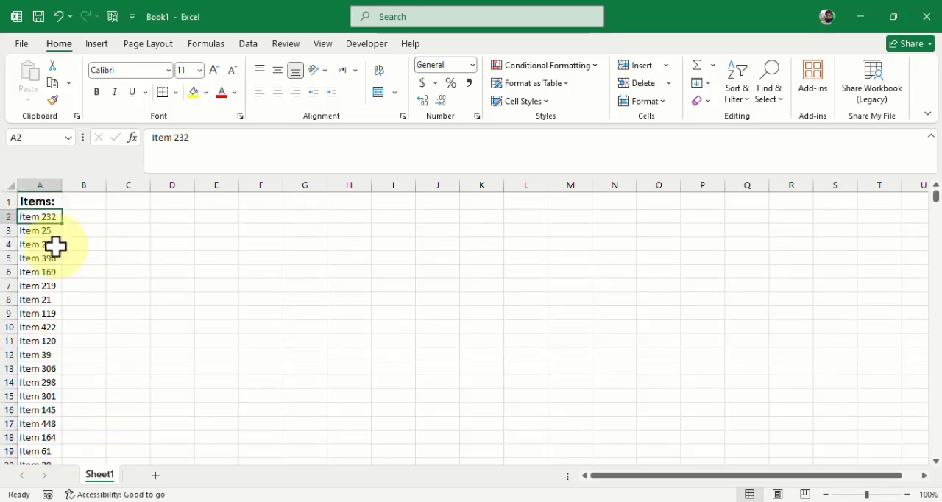
key("ctrl+c")
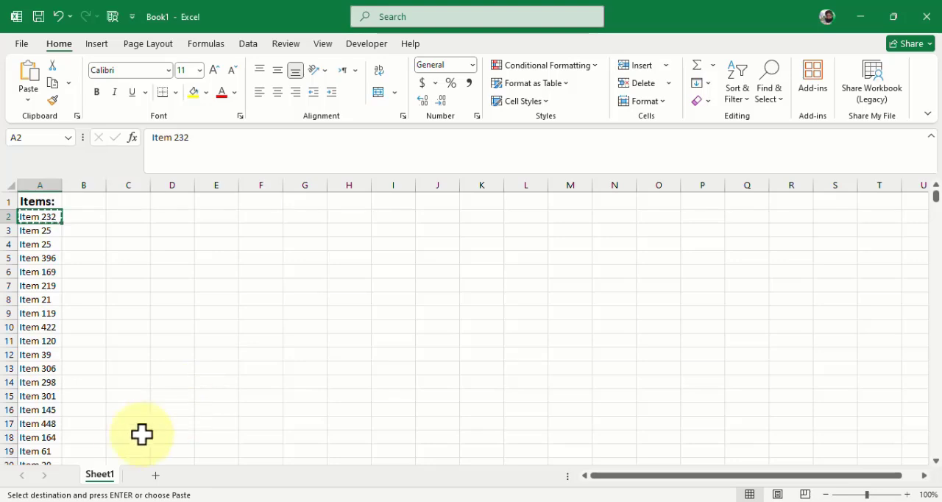
- Switch to the blank Word document and set its page orientation to landscape
left_click(114, 501)
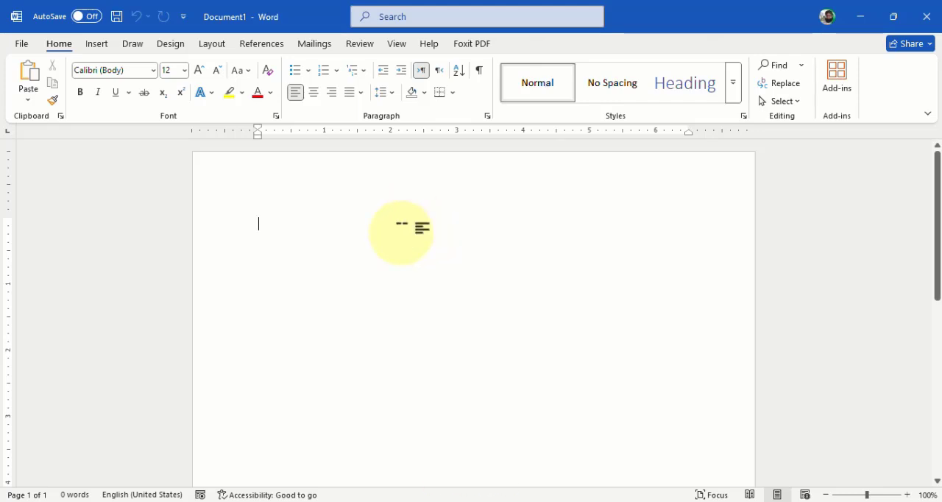
left_click(172, 45)
left_click(208, 42)
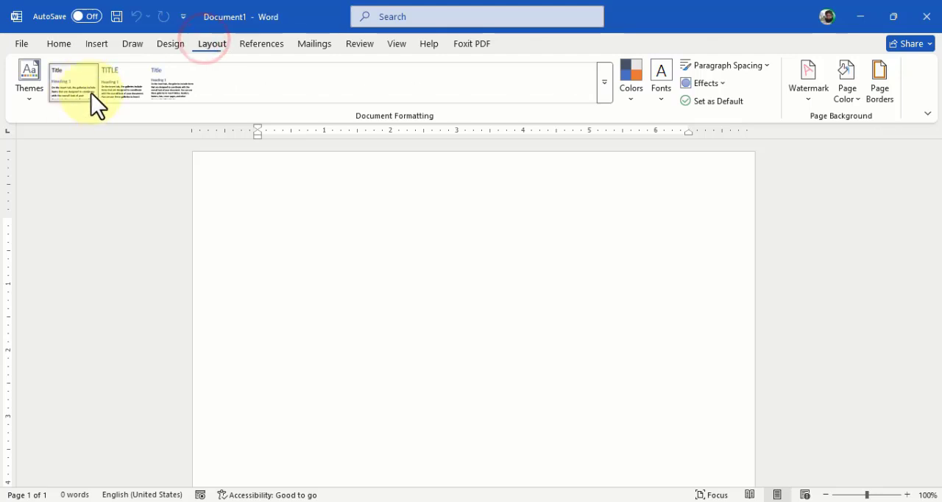
left_click(70, 80)
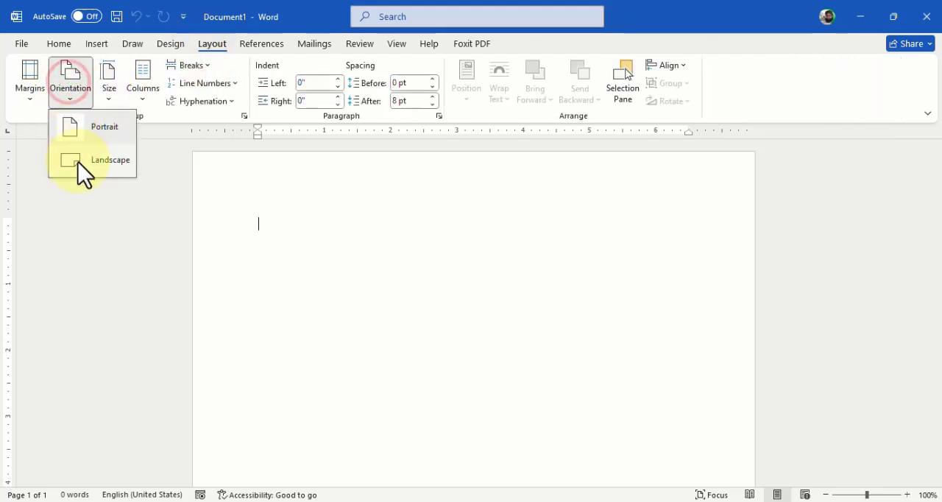
left_click(78, 162)
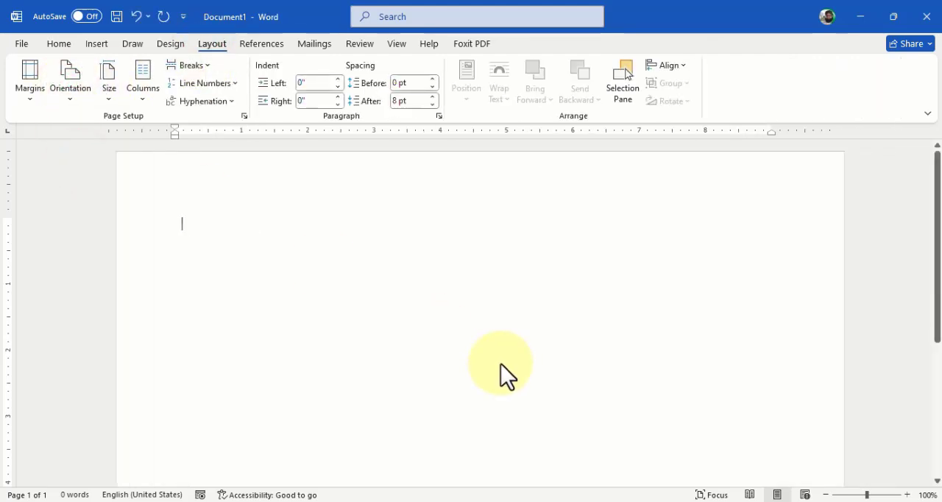
- Paste the copied item label into the document, centre it, and left-align the empty paragraph below it
key("ctrl+v")
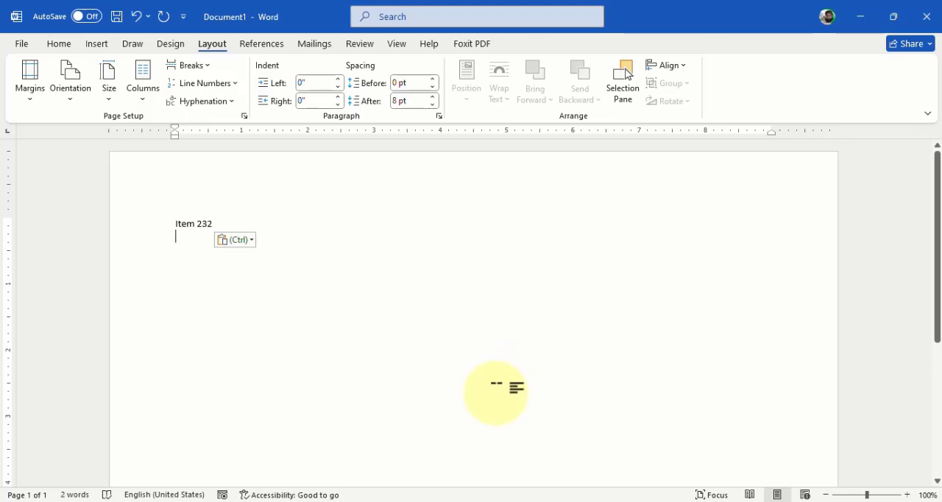
key("ctrl+a")
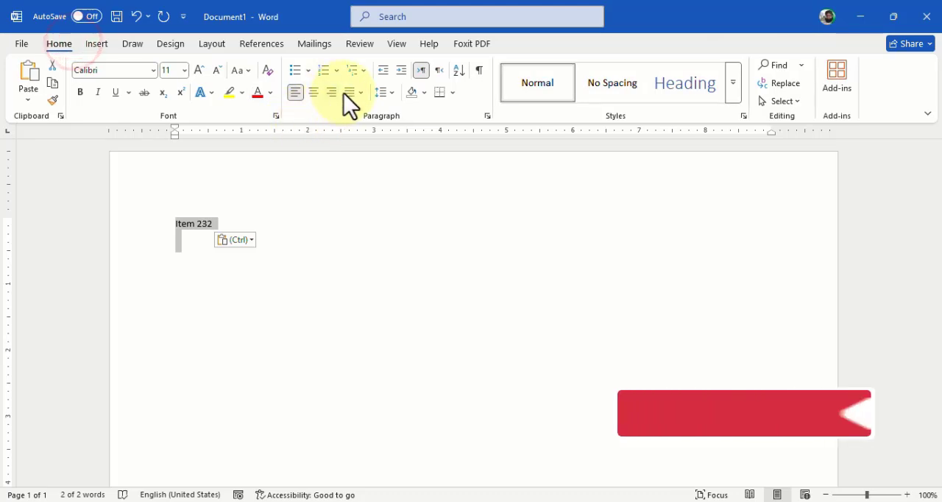
left_click(312, 92)
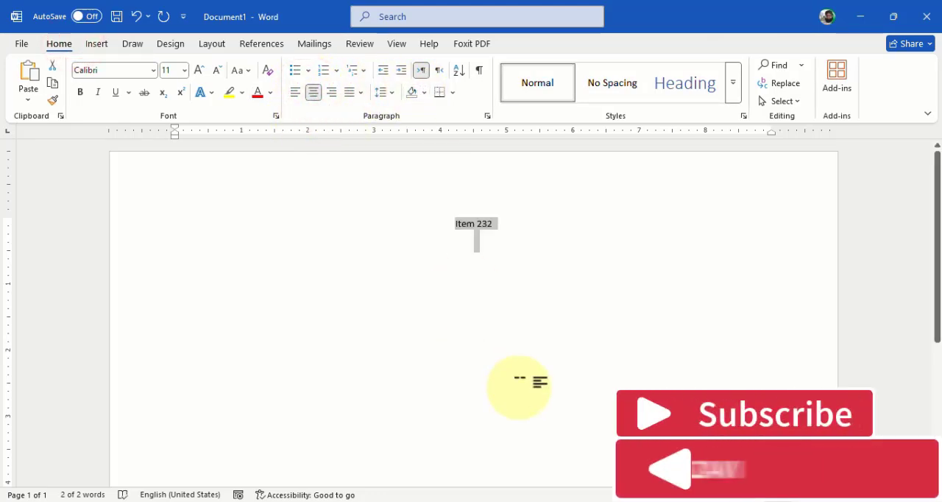
left_click(539, 381)
key("ctrl+l")
- Enlarge all the document's text to 129 pt and make it bold
key("ctrl+a")
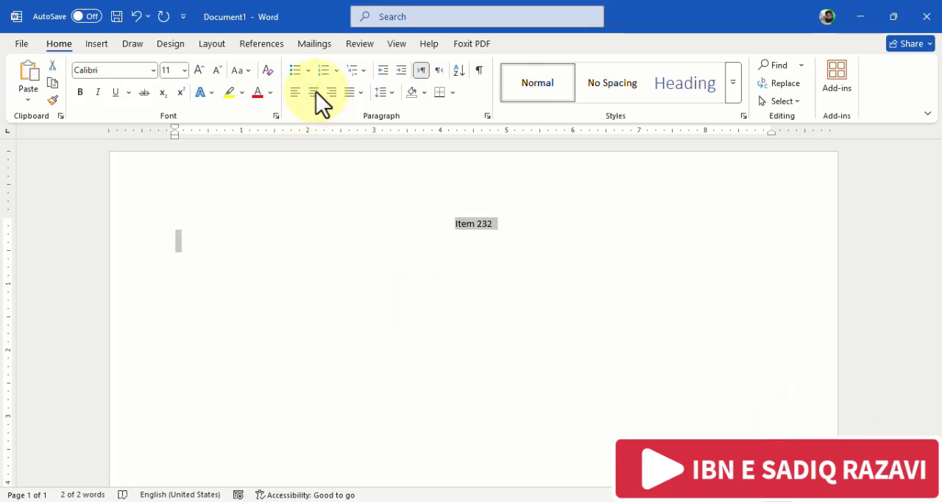
left_click(198, 69)
left_click(197, 69)
left_click(198, 70)
left_click(198, 69)
left_click(198, 69)
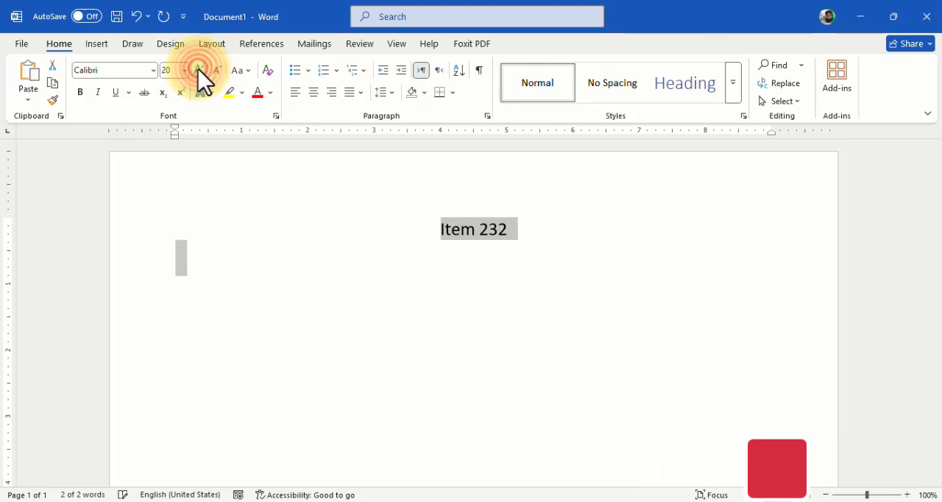
left_click(198, 69)
left_click(198, 70)
left_click(197, 69)
left_click(198, 70)
left_click(197, 70)
left_click(198, 70)
left_click(198, 69)
left_click(198, 70)
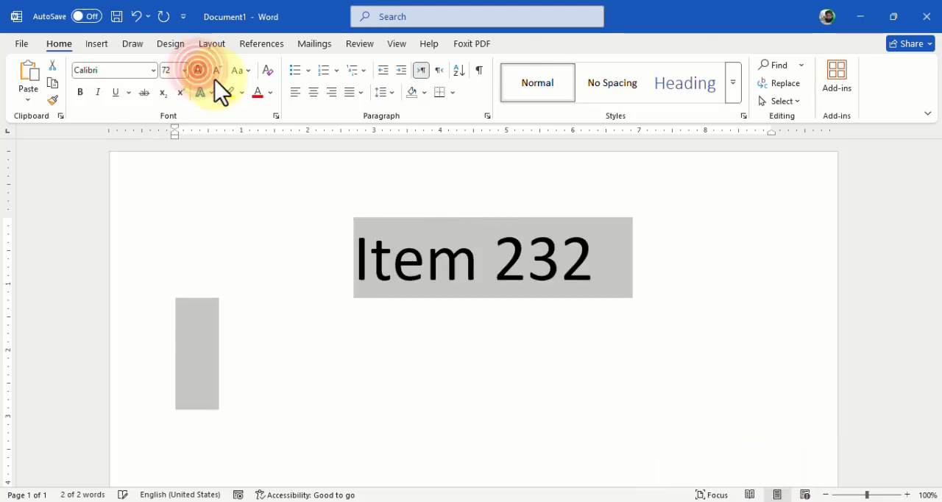
key("ctrl+bracketright")
key("ctrl+bracketright")
key("ctrl+bracketright")
key("ctrl+bracketright")
key("ctrl+bracketright")
key("ctrl+bracketright")
key("ctrl+bracketright")
key("ctrl+bracketright")
key("ctrl+bracketright")
key("ctrl+bracketright")
key("ctrl+bracketright")
key("ctrl+bracketright")
key("ctrl+bracketright")
key("ctrl+bracketright")
key("ctrl+bracketright")
key("ctrl+bracketright")
key("ctrl+bracketright")
key("ctrl+bracketright")
key("ctrl+bracketright")
key("ctrl+bracketright")
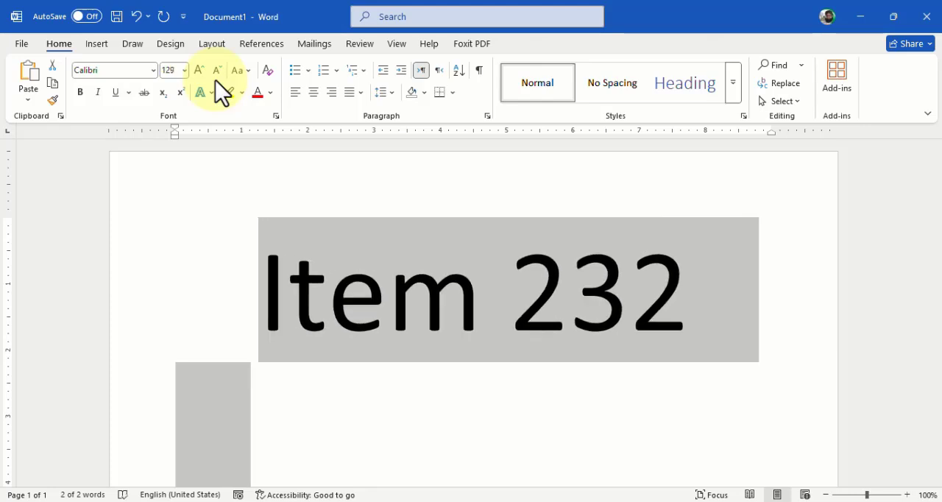
left_click(79, 92)
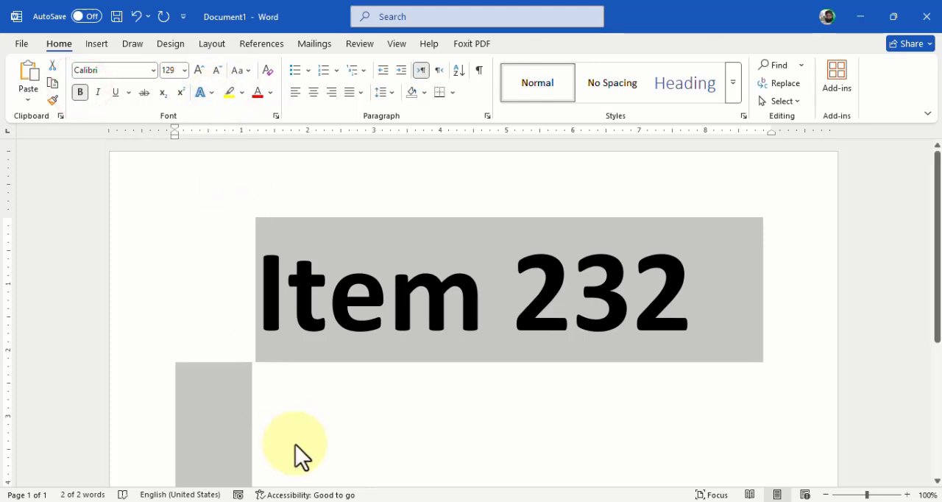
- Enlarge the "Item 232" line further to 167 pt so that it fills the page width
left_click(395, 443)
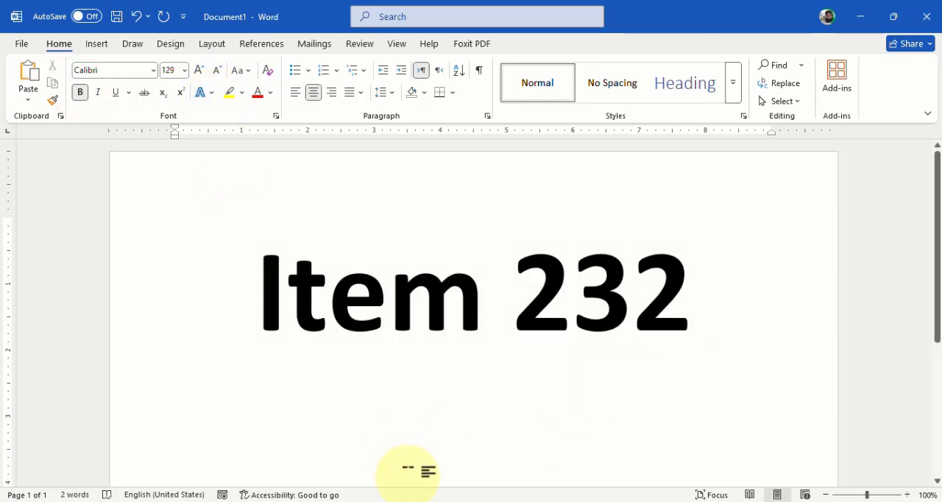
key("shift+Home")
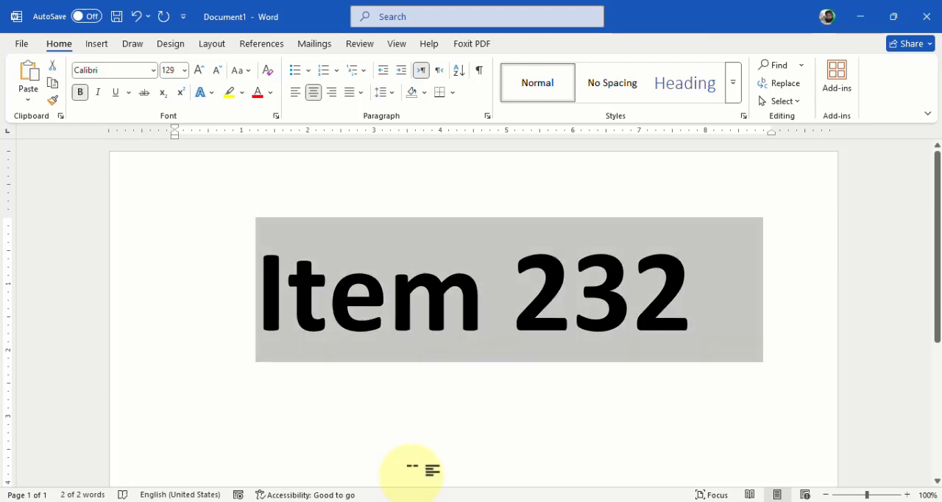
key("ctrl+bracketright")
key("ctrl+bracketright")
key("ctrl+bracketright")
key("ctrl+bracketright")
key("ctrl+bracketright")
key("ctrl+bracketright")
key("ctrl+bracketright")
key("ctrl+bracketright")
key("ctrl+bracketright")
key("ctrl+bracketright")
key("ctrl+bracketright")
key("ctrl+bracketright")
key("ctrl+bracketright")
key("ctrl+bracketright")
key("ctrl+bracketright")
key("ctrl+bracketright")
key("ctrl+bracketright")
key("ctrl+bracketright")
key("ctrl+bracketright")
key("ctrl+bracketright")
key("ctrl+bracketright")
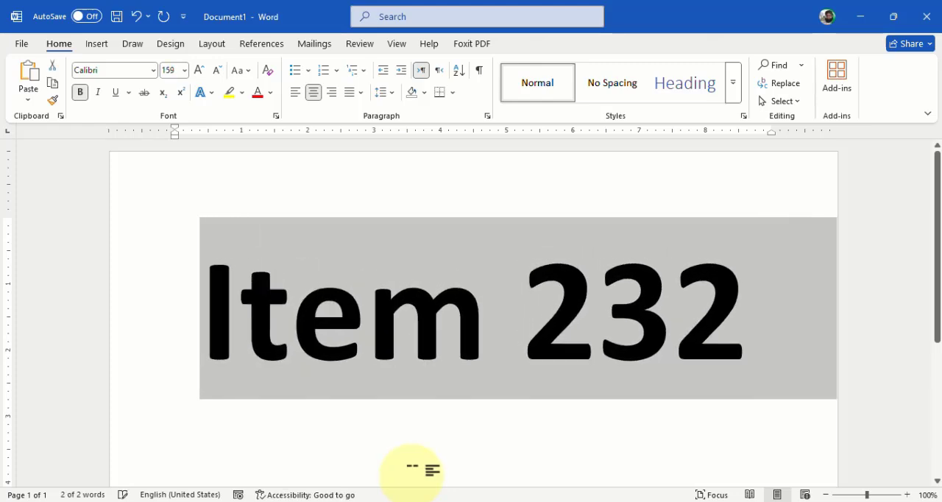
scroll(620, 371, "down", 3)
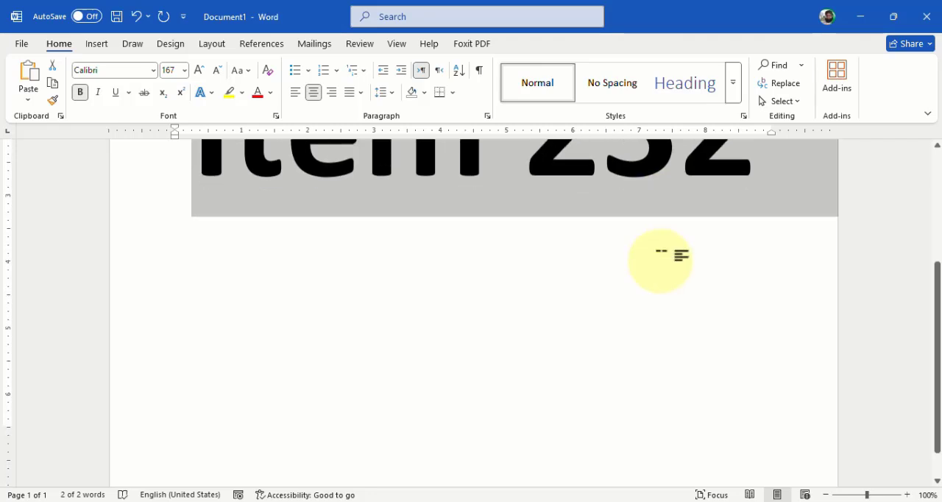
scroll(620, 372, "up", 3)
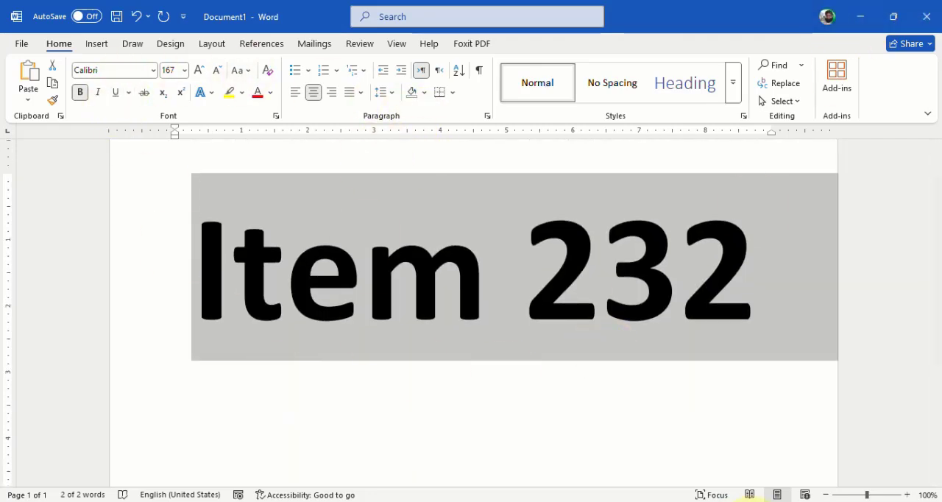
- Add empty lines after the label until the insertion point is on a second page
key("Right")
key("Return")
key("Return")
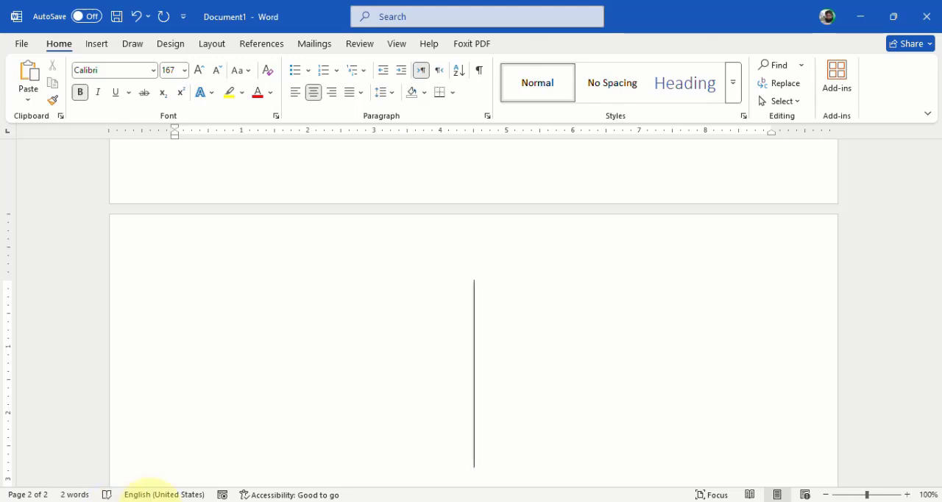
- Copy the second item label in cell A3 of the Excel workbook and return to the Word document
mouse_move(150, 501)
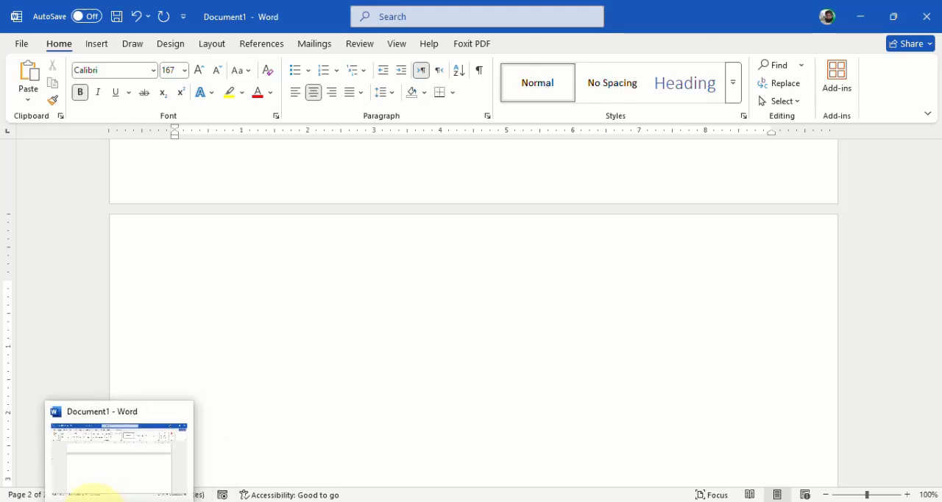
left_click(92, 501)
left_click(43, 230)
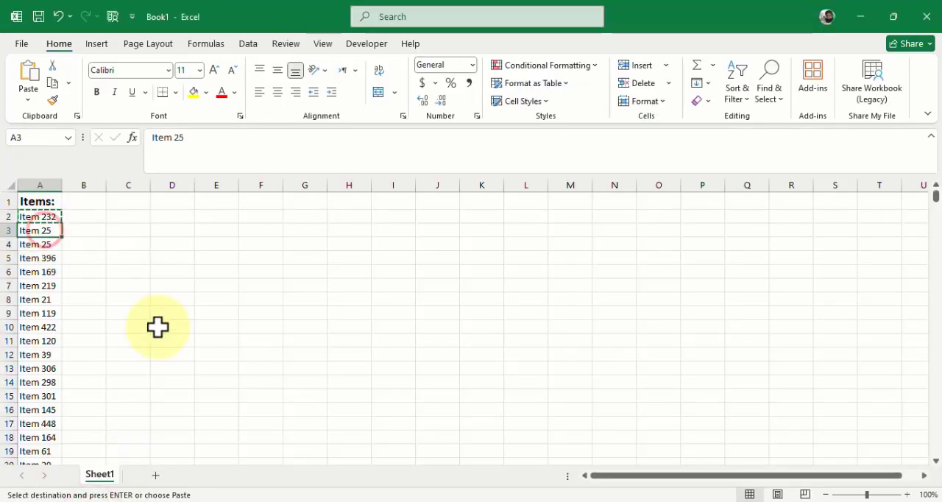
key("ctrl+c")
left_click(117, 500)
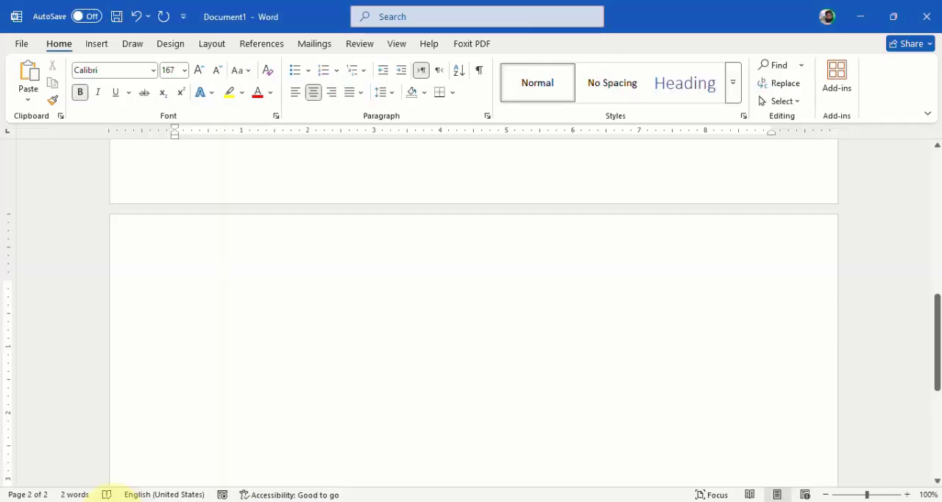
- Try to paste the copied label over the whole document content
left_click(370, 315)
key("ctrl+a")
key("ctrl+v")
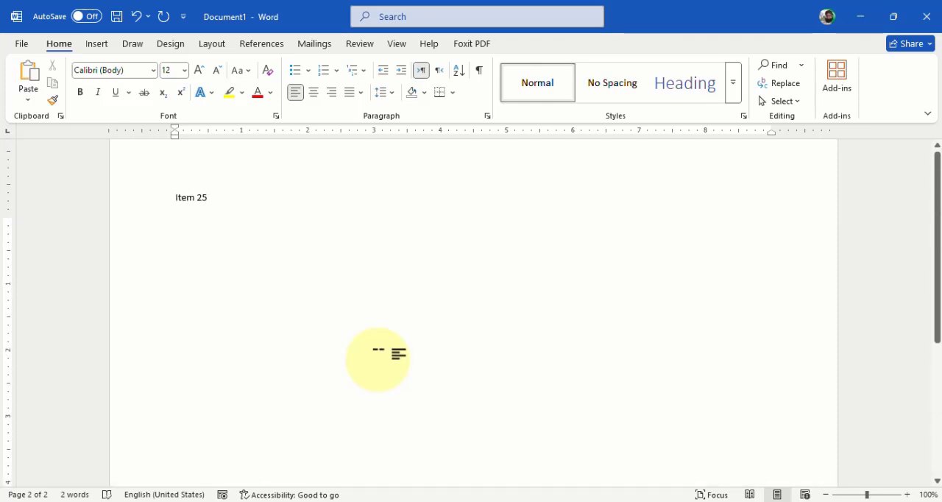
key("ctrl")
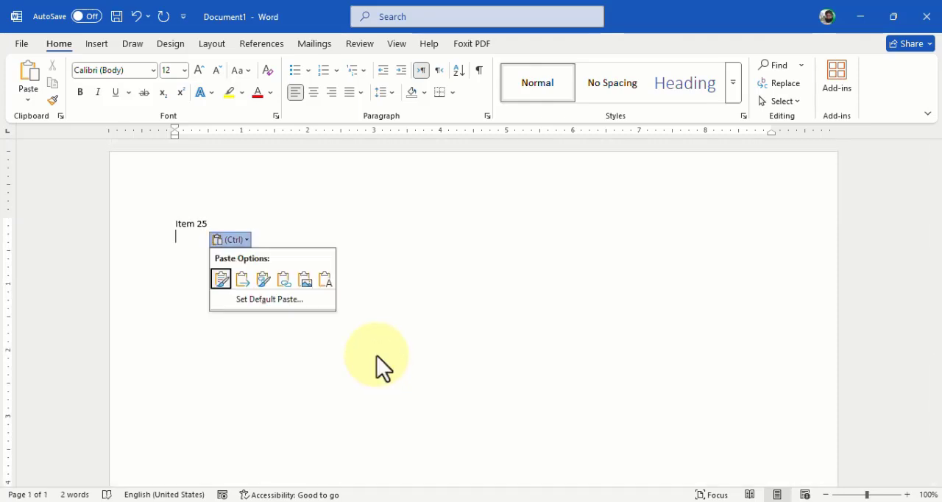
left_click(322, 278)
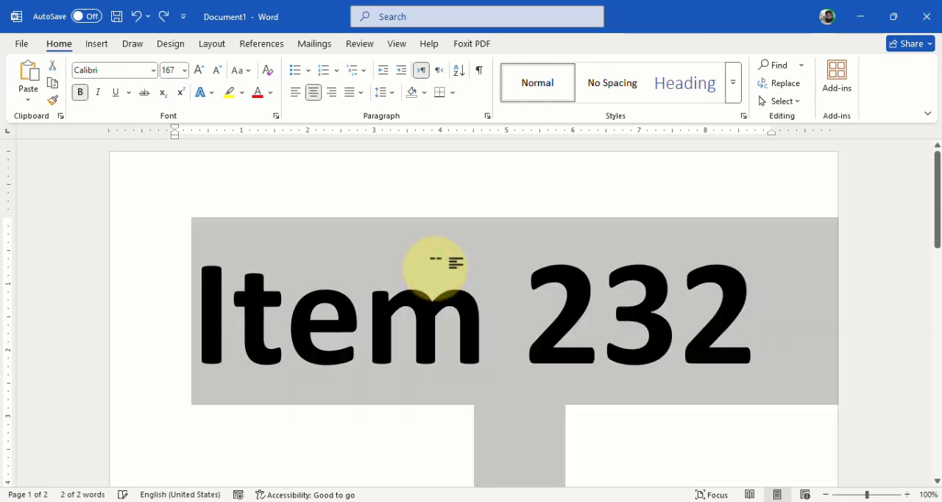
- Paste the copied "Item 25" label below the "Item 232" line
scroll(435, 273, "down", 5)
left_click(447, 391)
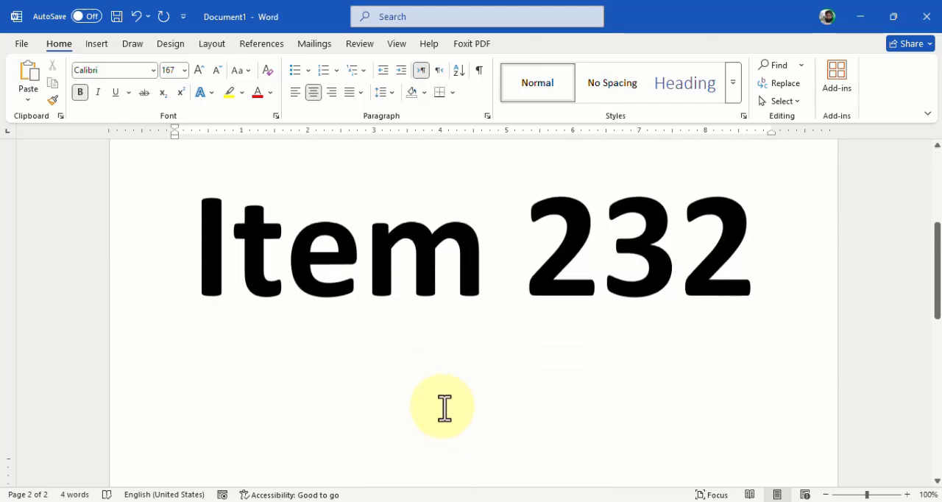
scroll(442, 407, "down", 4)
scroll(443, 407, "up", 2)
- Enlarge the "Item 25" label and the empty line above it to 36 pt
left_click(506, 203)
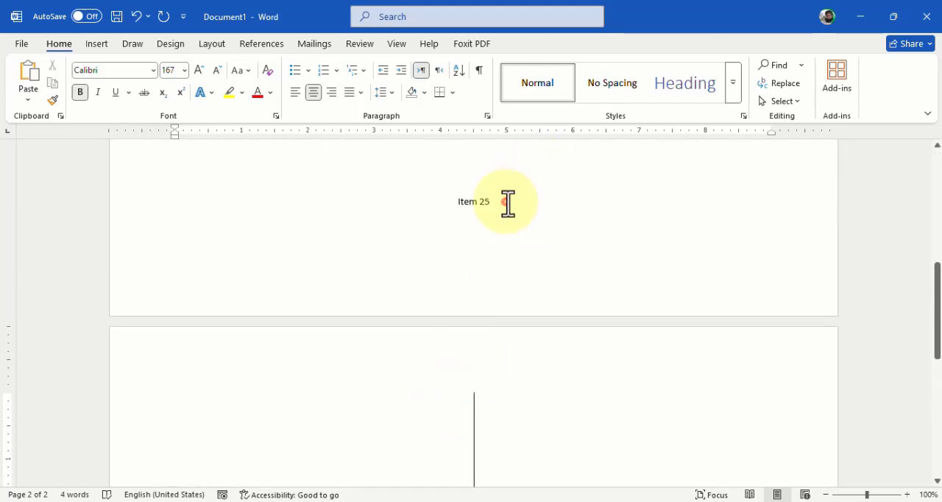
left_click_drag(508, 204, 402, 194)
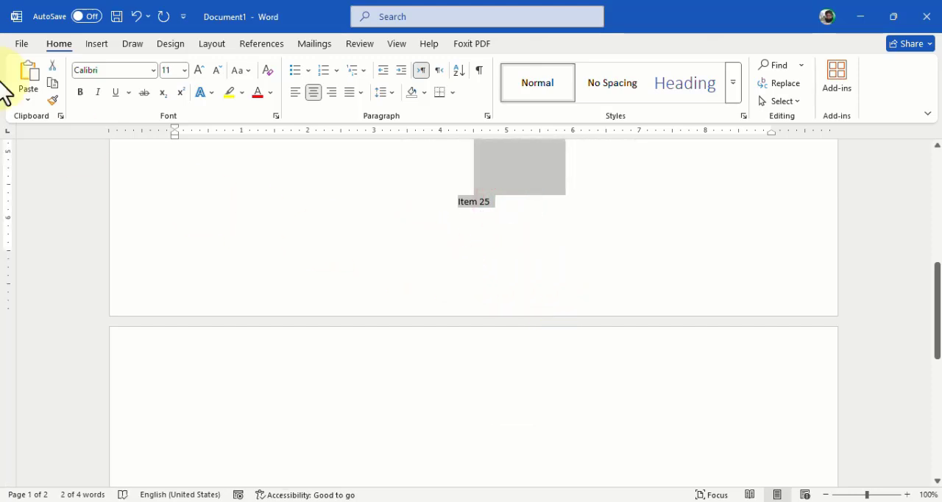
left_click(196, 67)
left_click(195, 68)
left_click(196, 67)
left_click(196, 67)
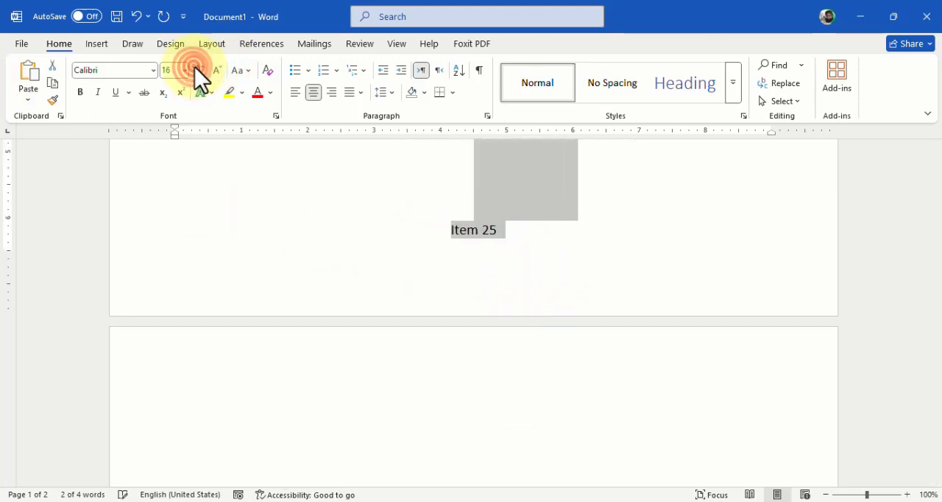
left_click(196, 68)
left_click(196, 68)
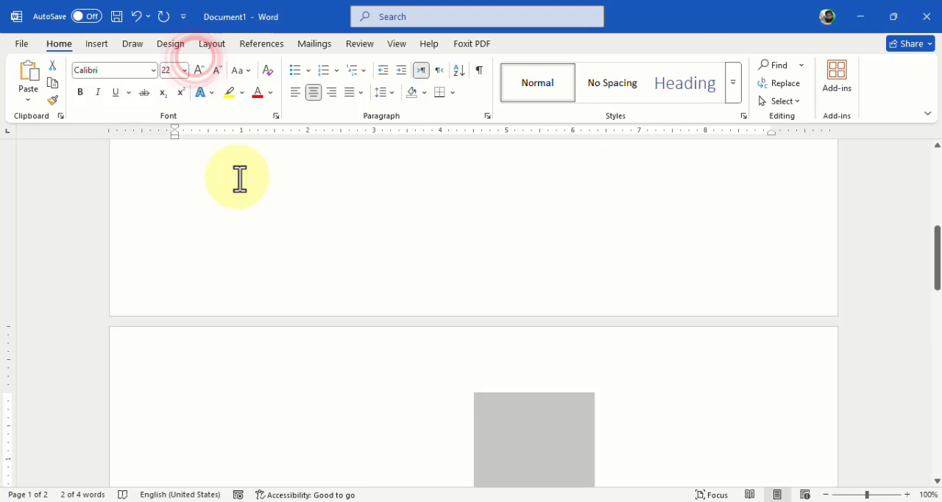
left_click(200, 68)
left_click(200, 68)
left_click(200, 68)
left_click(200, 68)
scroll(202, 72, "down", 1)
scroll(600, 342, "down", 5)
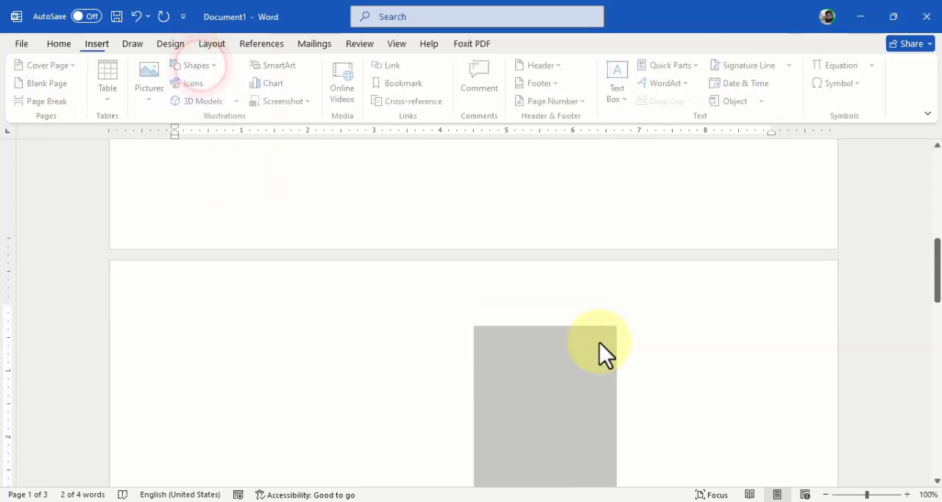
left_click(580, 477)
scroll(579, 449, "down", 5)
scroll(551, 325, "up", 2)
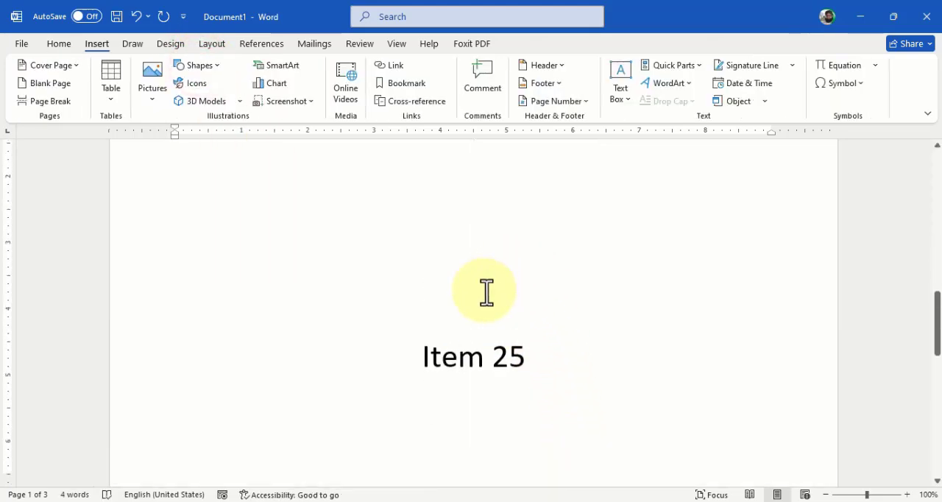
- Enlarge only the "Item 25" label on the second page to 82 pt
triple_click(474, 364)
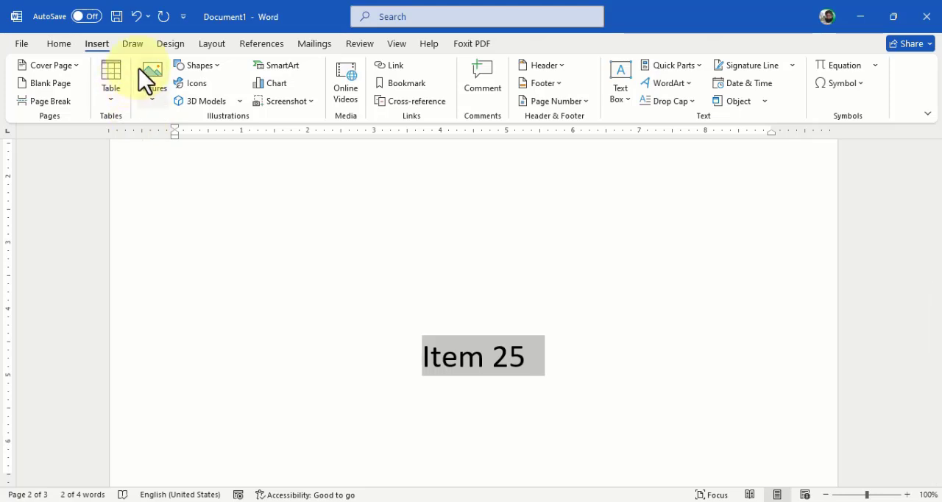
left_click(59, 42)
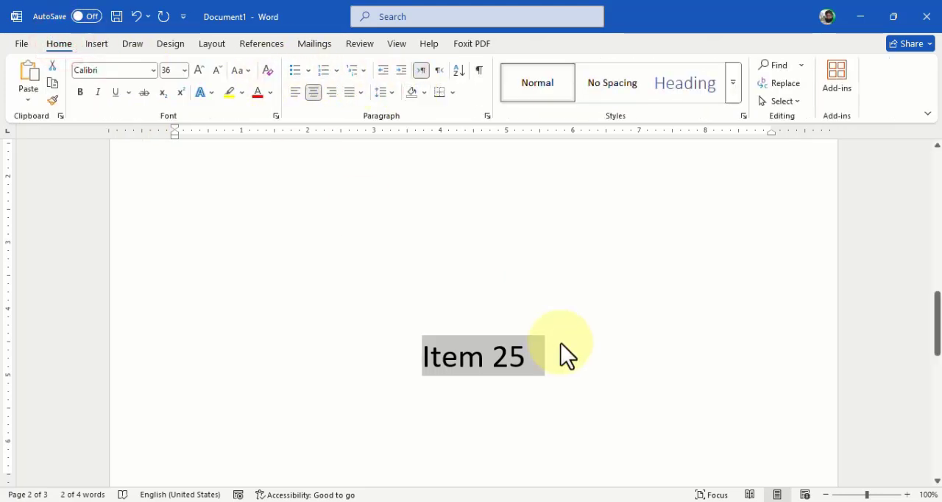
key("ctrl+bracketright")
key("ctrl+bracketright")
key("ctrl+bracketright")
key("ctrl+bracketright")
key("ctrl+bracketright")
key("ctrl+bracketright")
key("ctrl+bracketright")
key("ctrl+bracketright")
key("ctrl+bracketright")
key("ctrl+bracketright")
key("ctrl+bracketright")
key("ctrl+bracketright")
key("ctrl+bracketright")
key("ctrl+bracketright")
key("ctrl+bracketright")
key("ctrl+bracketright")
key("ctrl+bracketright")
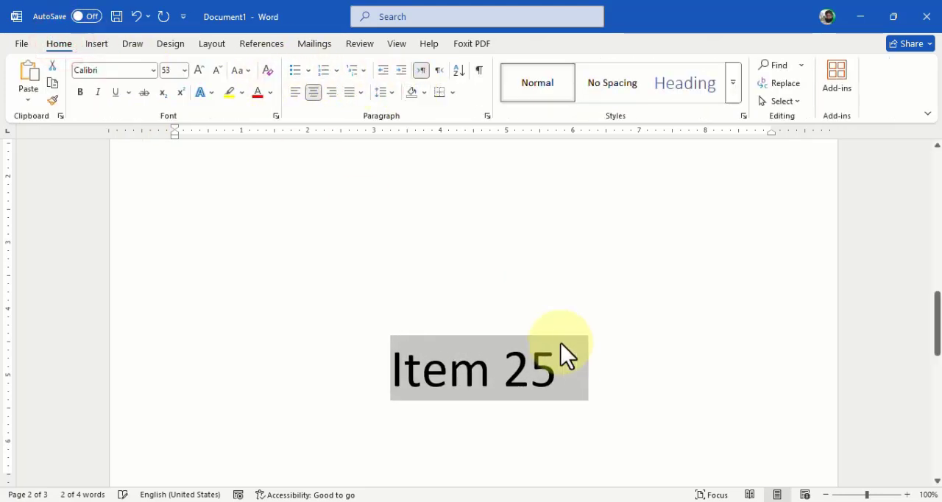
key("ctrl+bracketright")
key("ctrl+bracketright")
key("ctrl+bracketright")
key("ctrl+bracketright")
key("ctrl+bracketright")
key("ctrl+bracketright")
key("ctrl+bracketright")
key("ctrl+bracketright")
key("ctrl+bracketright")
key("ctrl+bracketright")
key("ctrl+bracketright")
key("ctrl+bracketright")
key("ctrl+bracketright")
key("ctrl+bracketright")
key("ctrl+bracketright")
key("ctrl+bracketright")
key("ctrl+bracketright")
key("ctrl+bracketright")
key("ctrl+bracketright")
key("ctrl+bracketright")
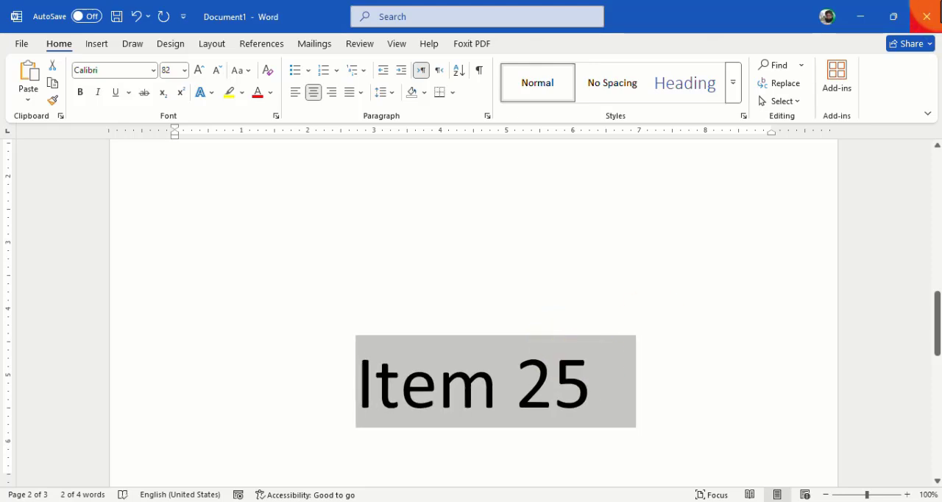
- Left-align the "Item 25" label and delete the entire content of the document
key("ctrl+l")
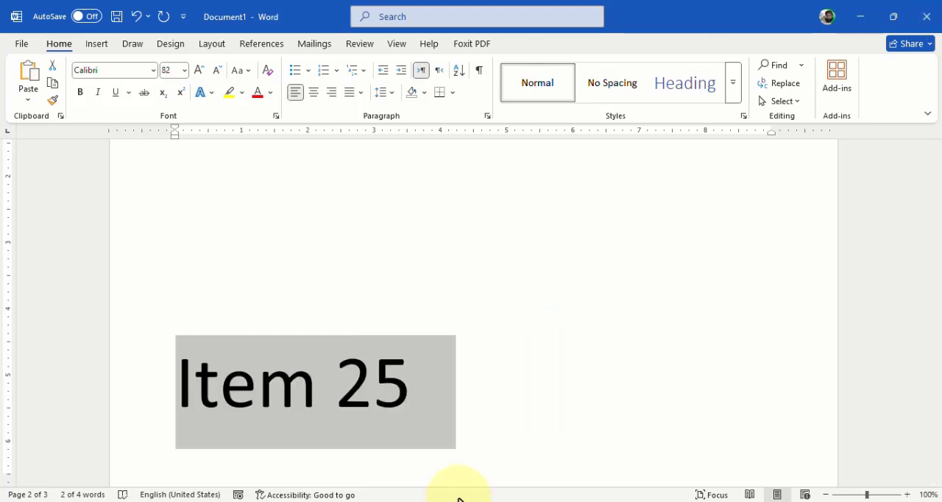
key("ctrl+a")
key("Delete")
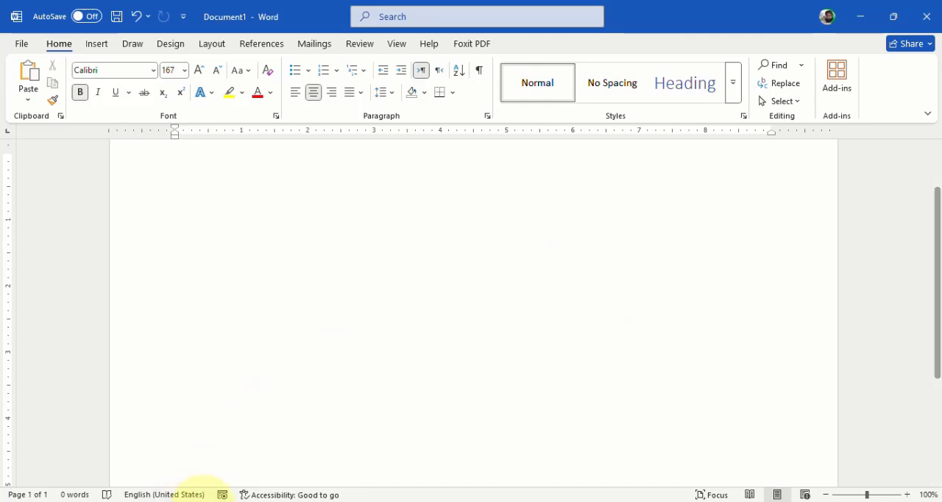
- Switch to the Excel workbook and select the whole item list from A2 down to A408
left_click(93, 501)
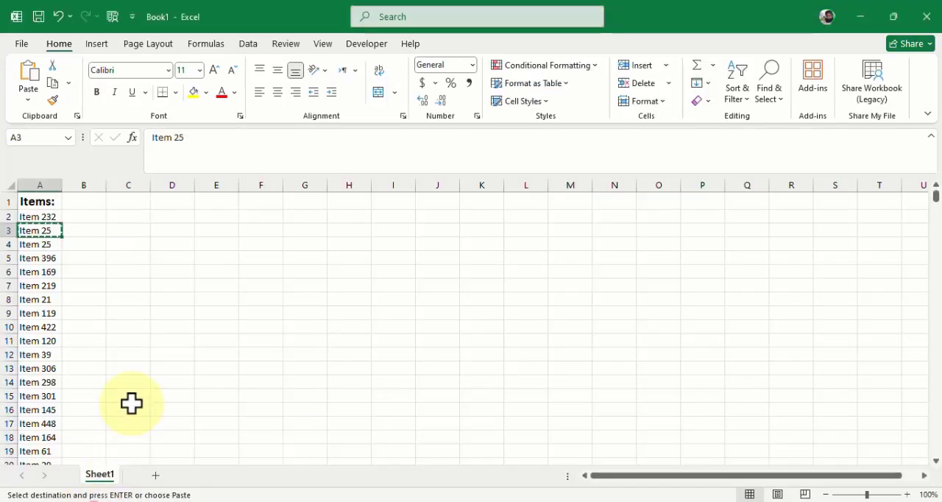
left_click(40, 212)
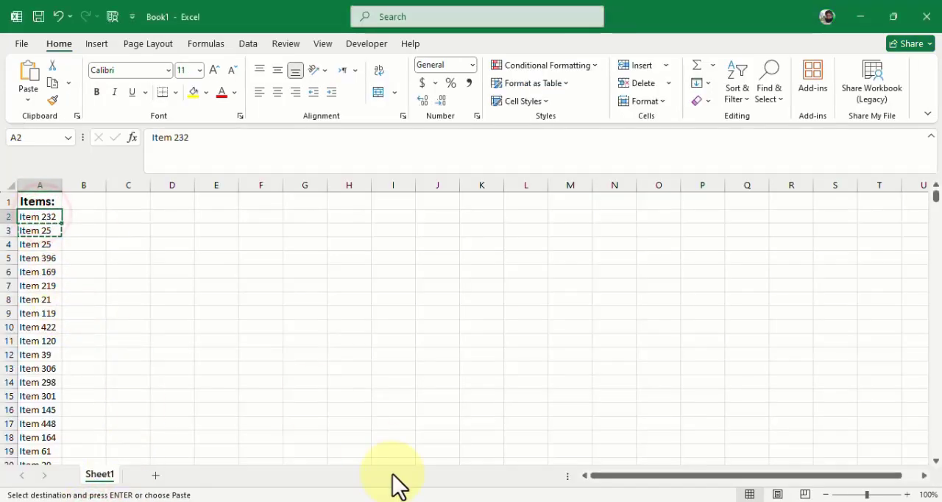
key("ctrl+shift+Down")
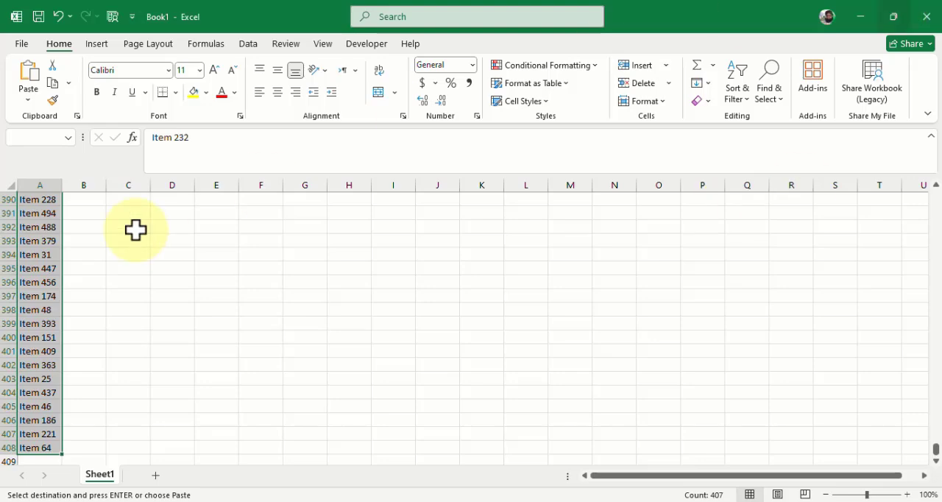
- Save the workbook to the Desktop as an Excel Workbook named Book1
left_click(20, 45)
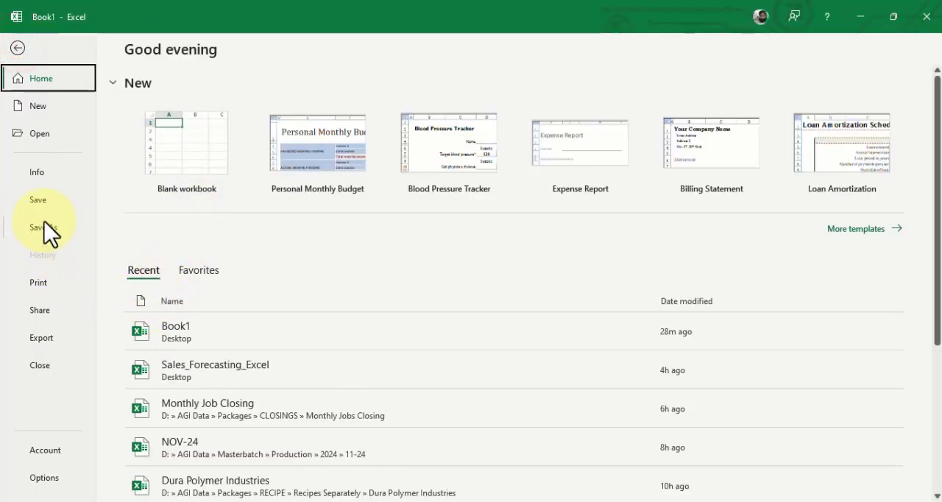
left_click(18, 48)
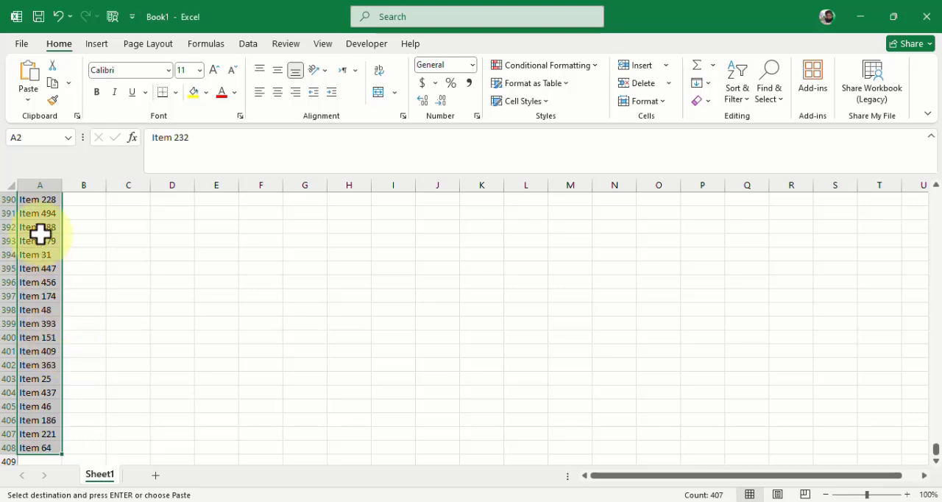
left_click(24, 43)
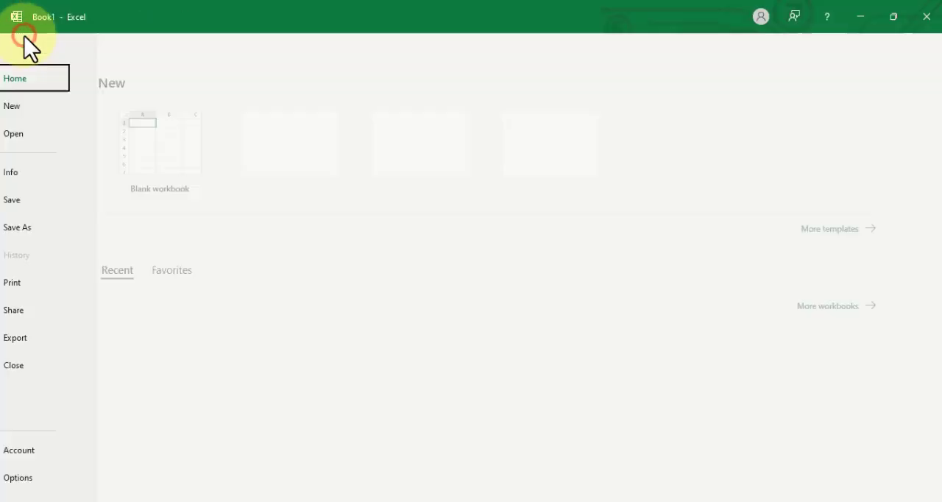
left_click(62, 225)
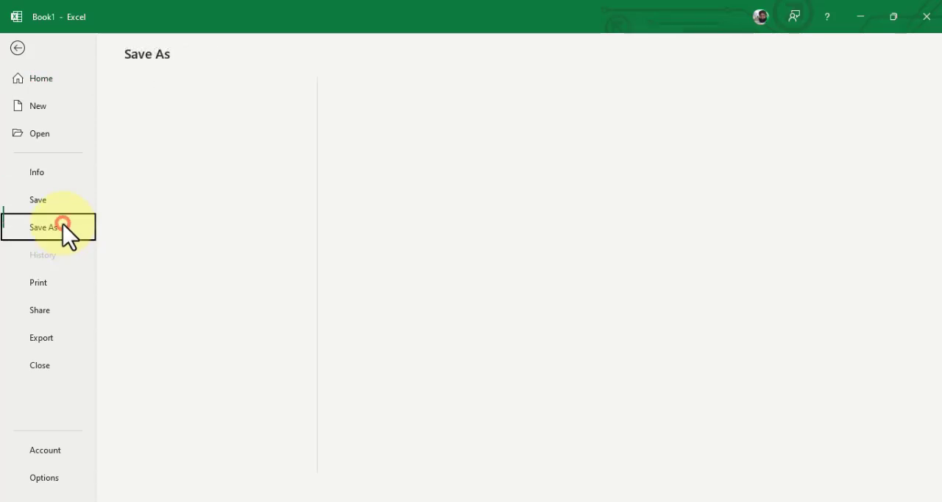
left_click(171, 364)
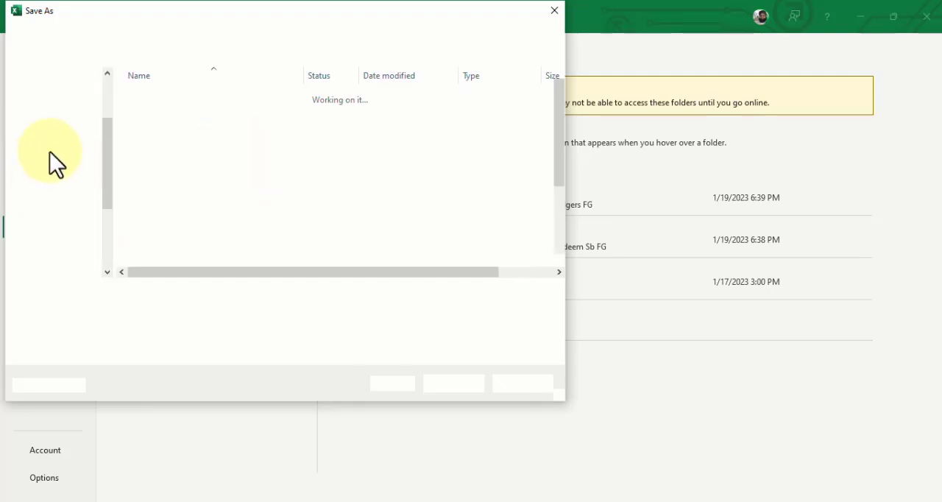
left_click_drag(103, 157, 106, 93)
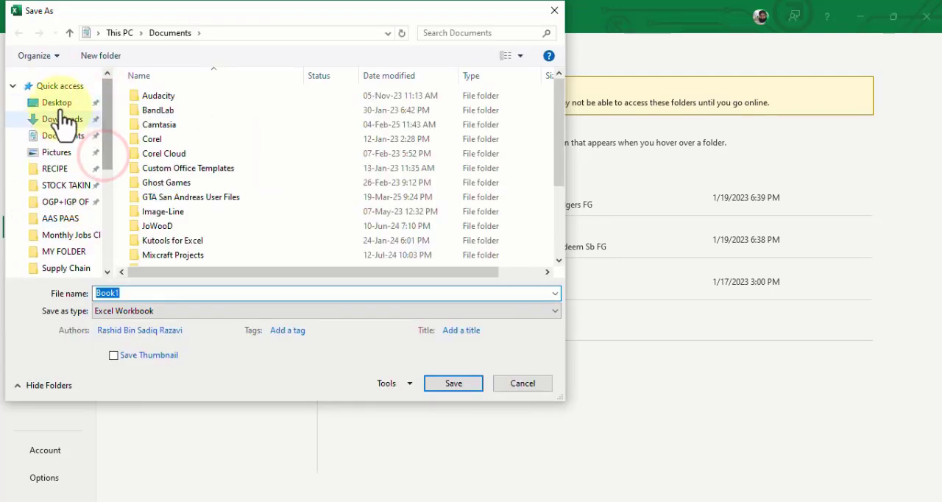
left_click(57, 103)
double_click(144, 293)
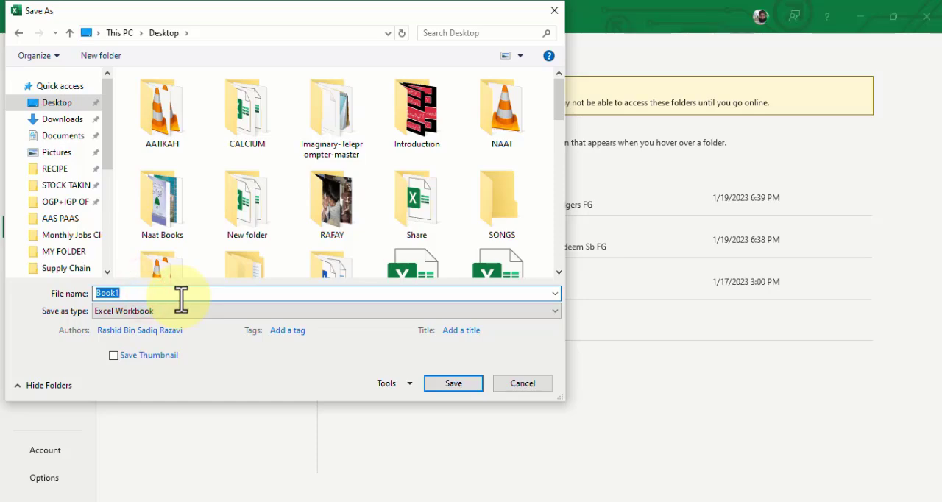
key("Return")
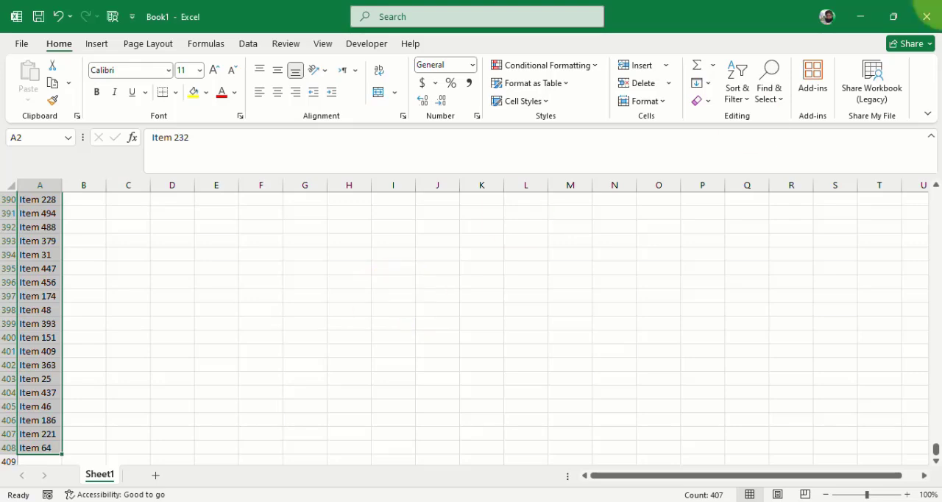
- Minimize Excel, create a new blank Word document and set its page orientation to landscape
left_click(860, 17)
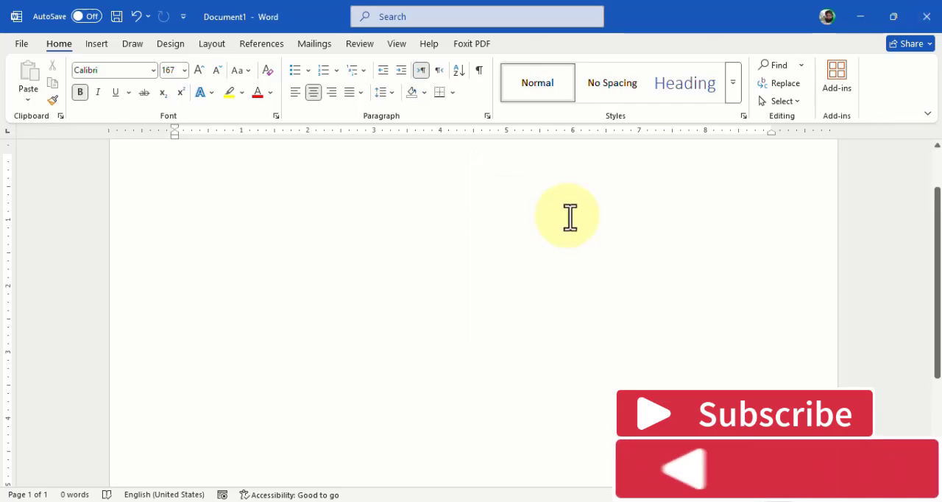
key("F12")
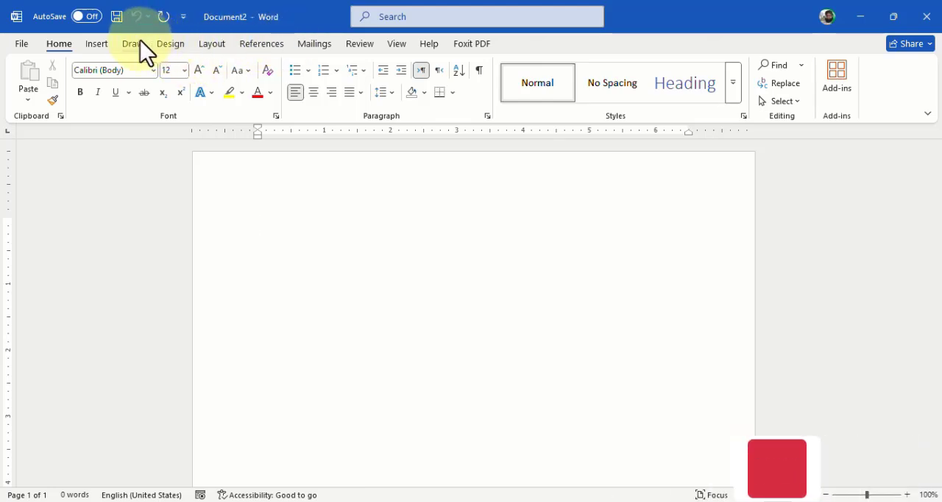
left_click(213, 42)
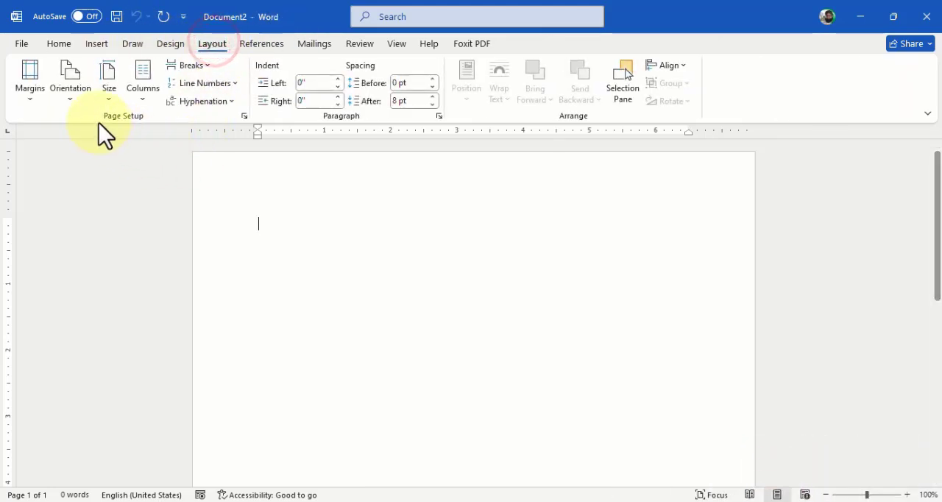
left_click(74, 96)
left_click(97, 166)
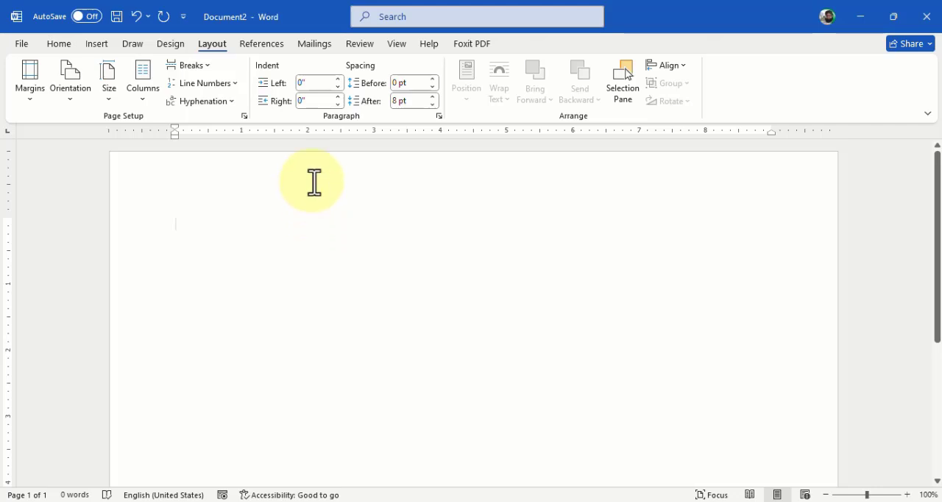
- Start a mail merge of type Letters in the new document
left_click(313, 42)
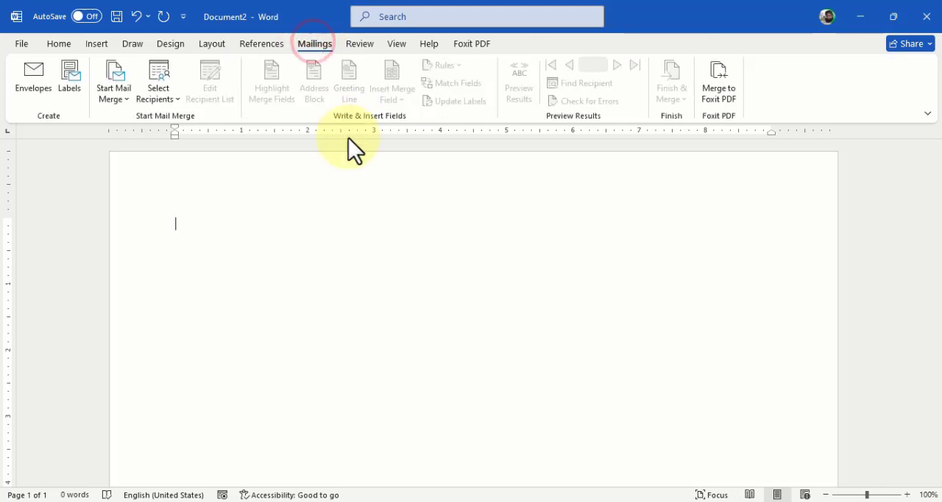
left_click(118, 100)
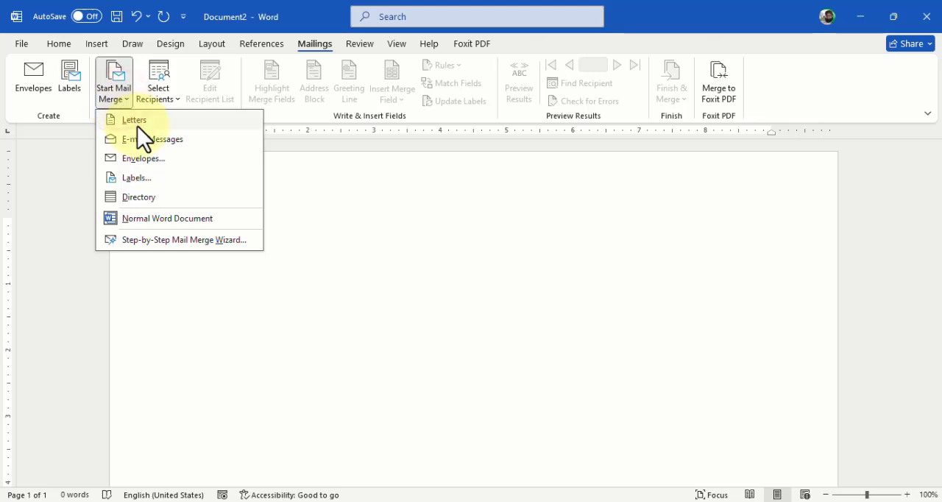
left_click(140, 123)
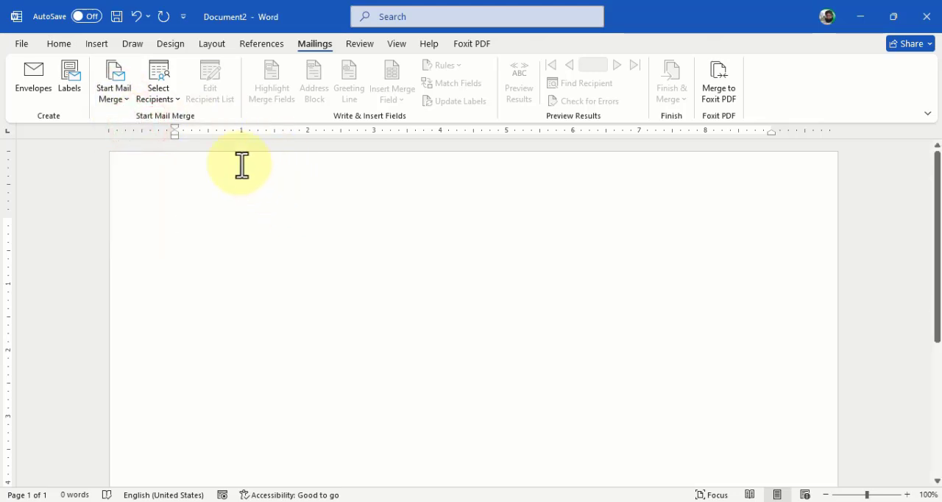
- Use the existing list Book1 from the Desktop as the recipient source, with table Sheet1$ and its first row as column headers
left_click(161, 96)
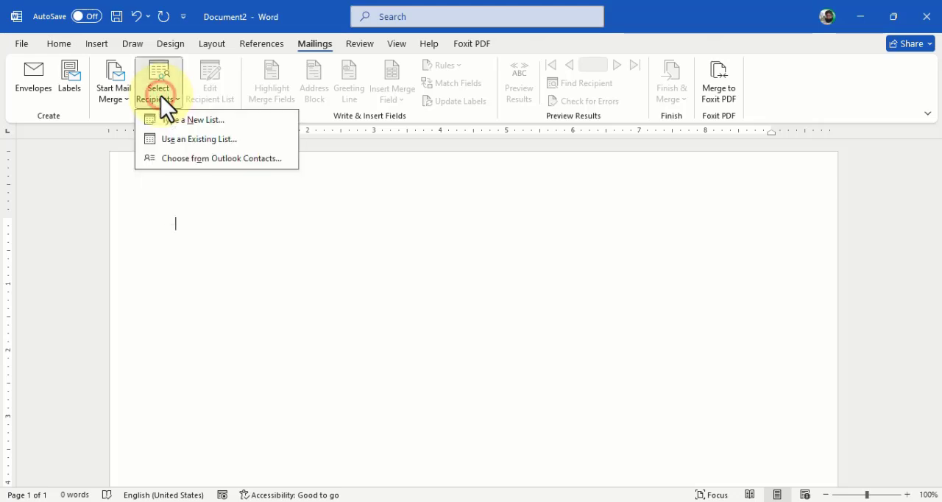
left_click(233, 139)
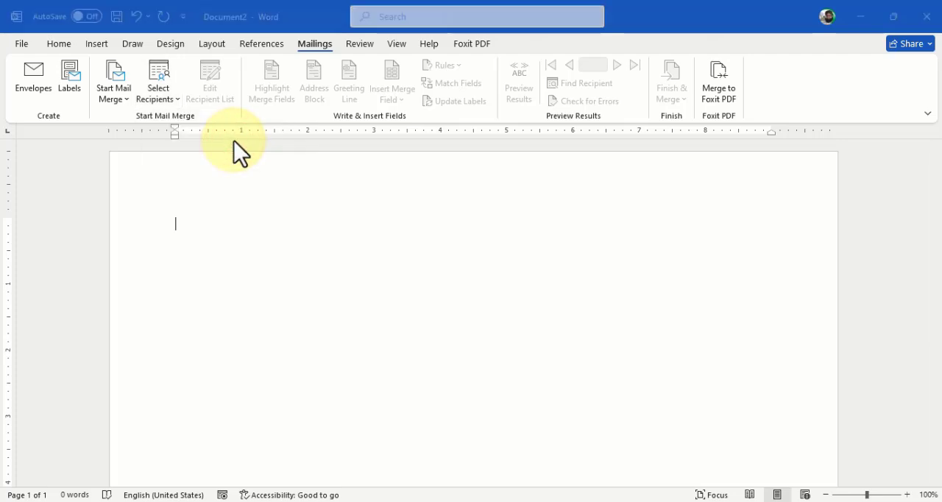
left_click_drag(105, 215, 105, 94)
left_click(70, 102)
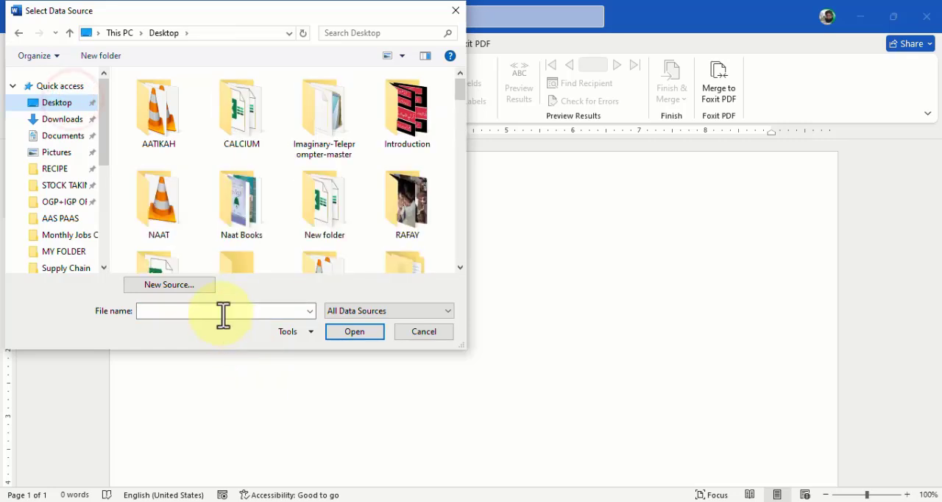
left_click(249, 212)
key("b")
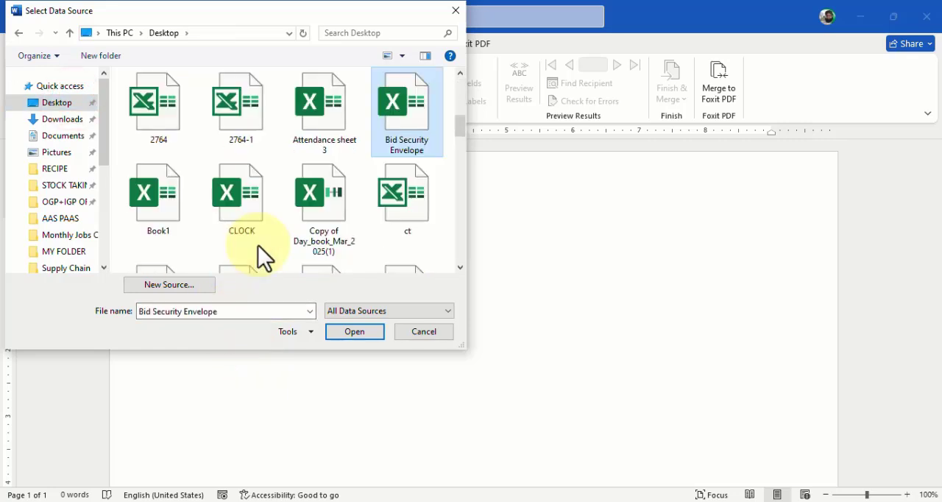
left_click(189, 227)
left_click(355, 330)
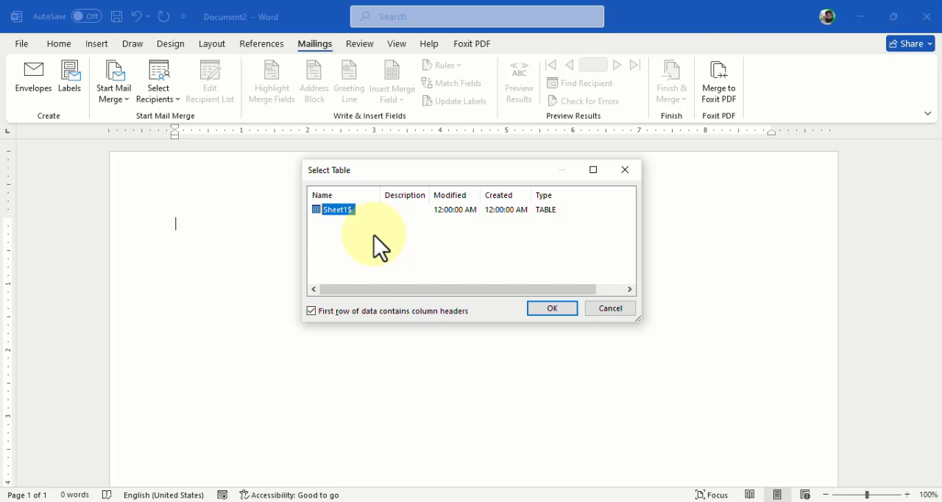
left_click(546, 308)
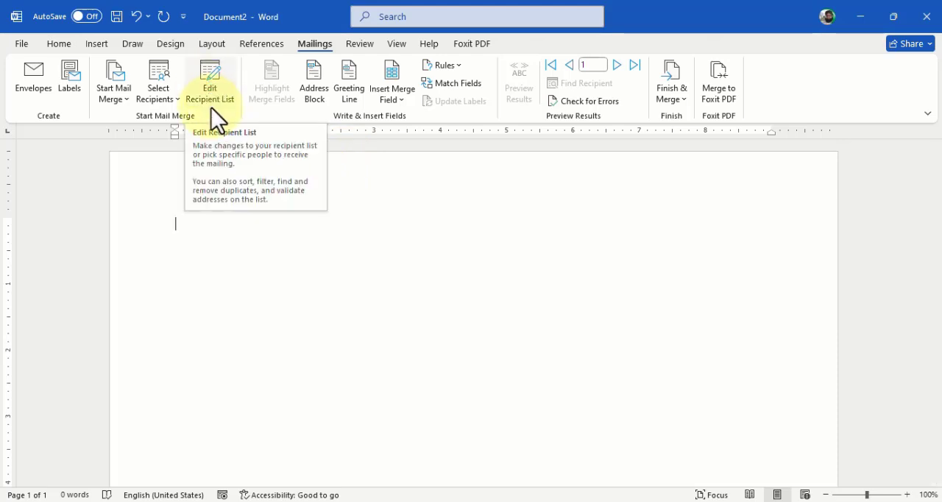
- Review the mail merge recipient list, close it, and insert the Items merge field into the document
left_click(227, 99)
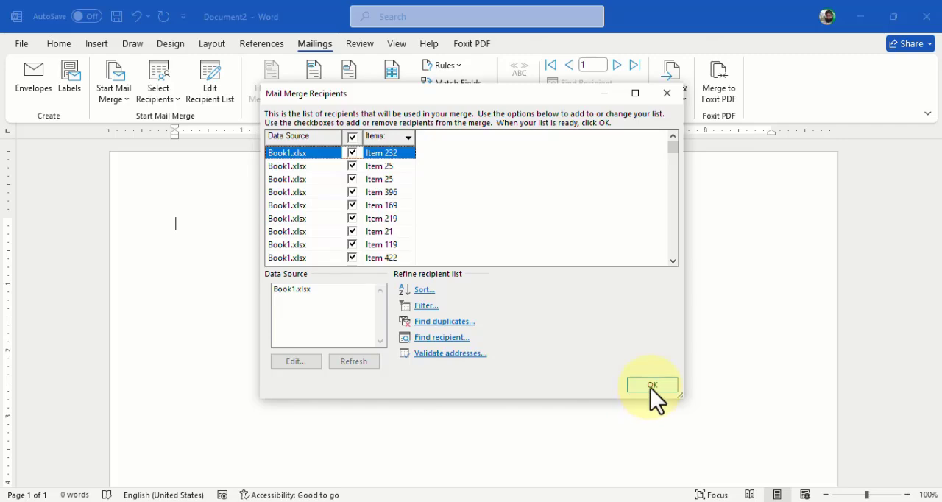
left_click(667, 94)
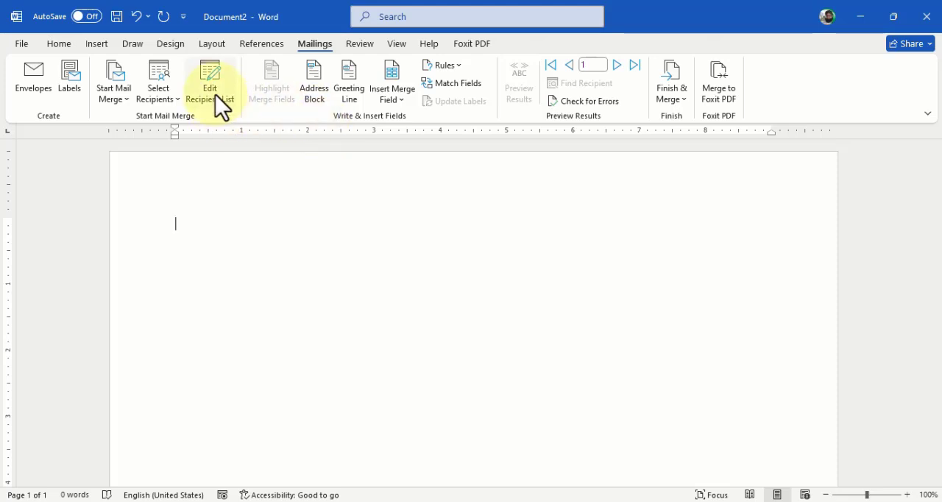
left_click(403, 101)
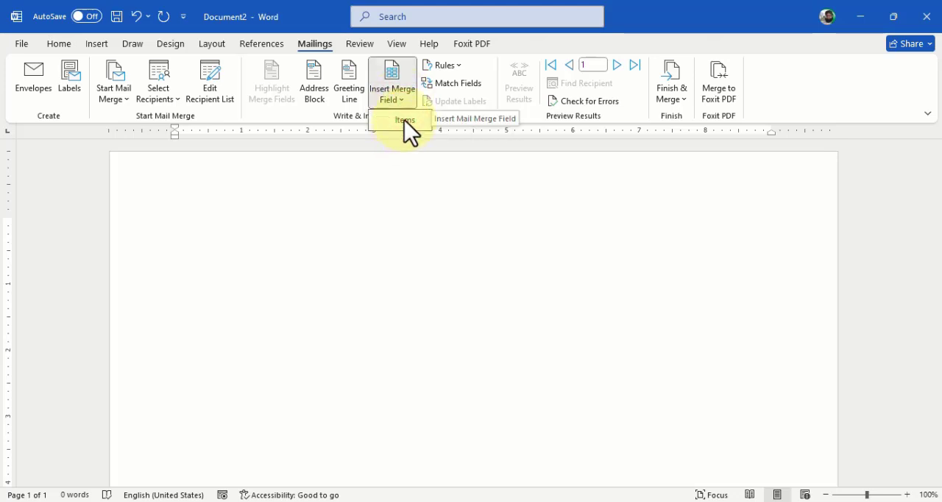
left_click(404, 120)
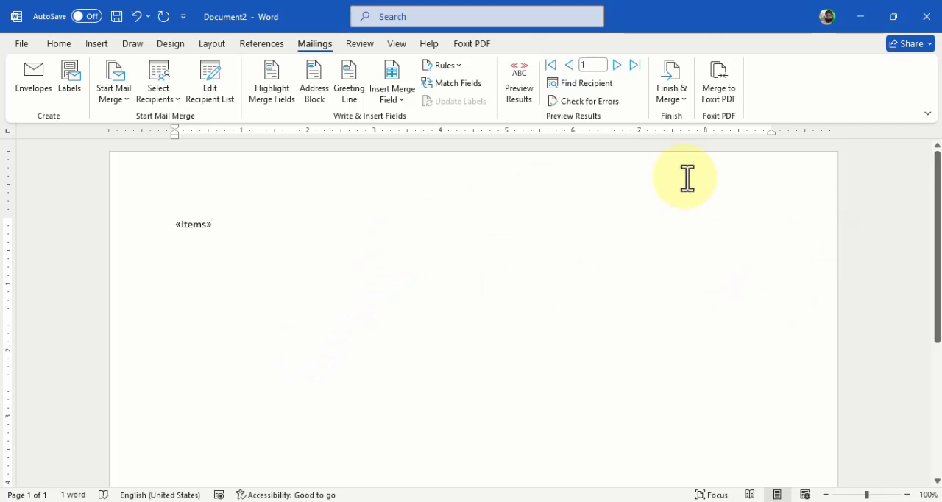
- Finish the merge by generating editable individual documents for all records
left_click(665, 92)
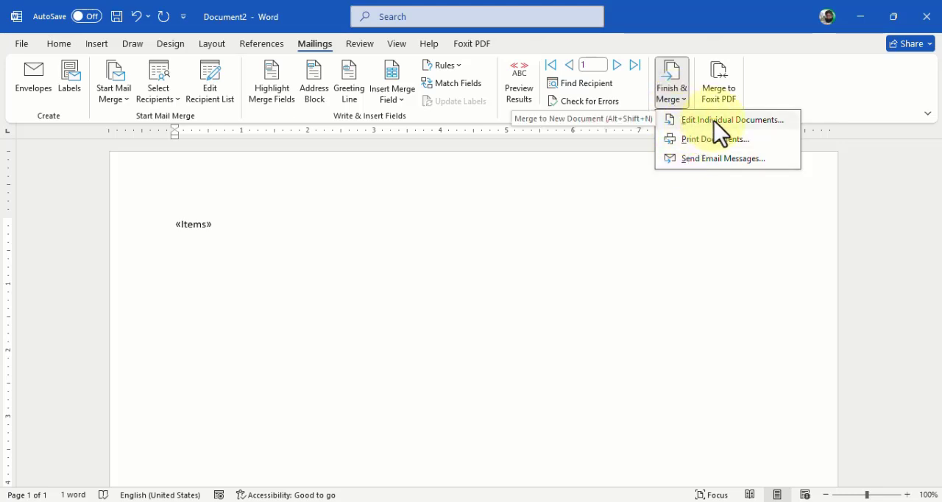
left_click(741, 122)
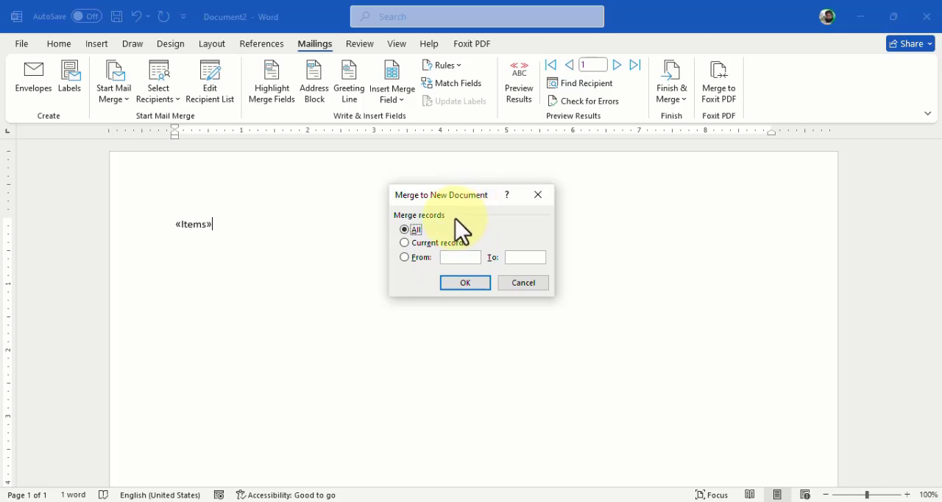
left_click(461, 283)
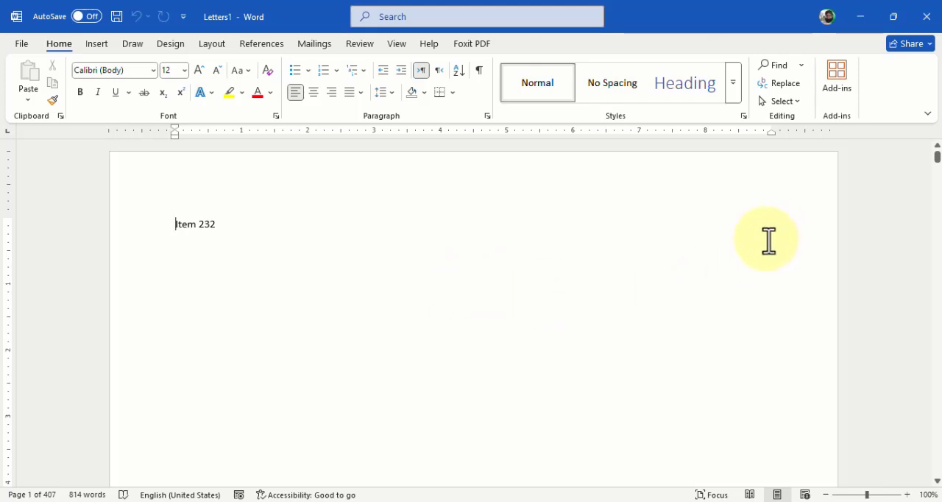
- Look over the first page of the merged document and switch to Excel to check it against the item list
scroll(201, 312, "down", 1)
left_click(312, 188)
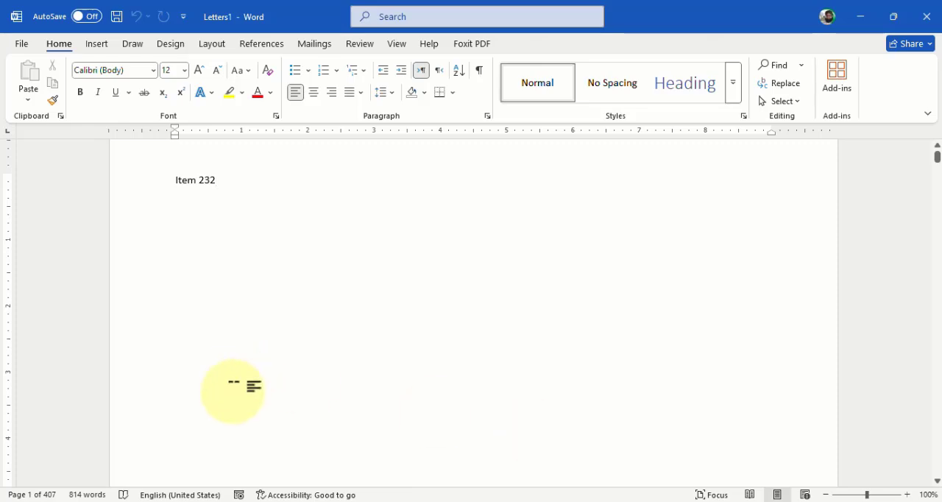
left_click(87, 494)
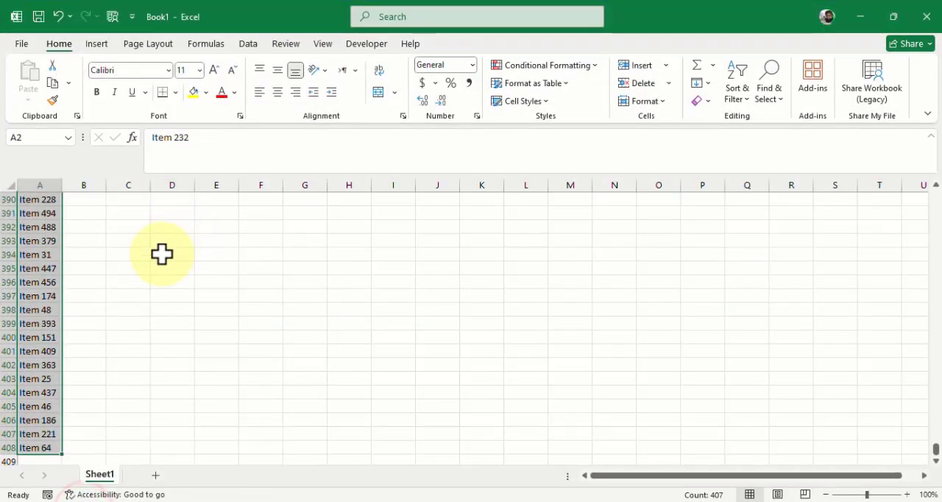
- Go through the first entries of the Items column in Excel, from the header down to row 7
key("ctrl+Home")
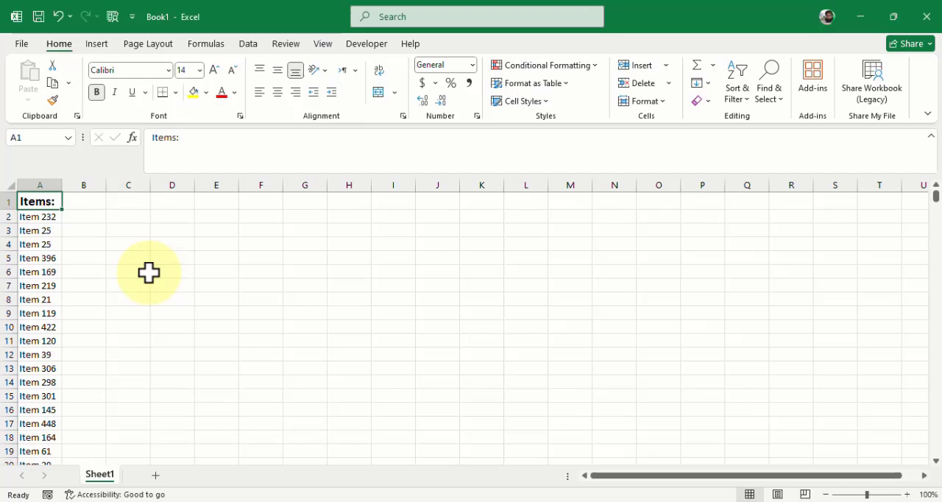
key("Down")
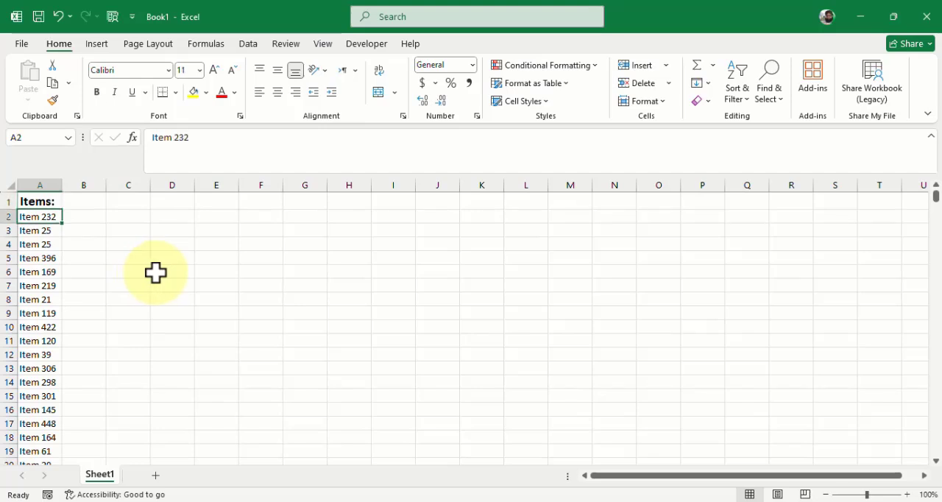
key("Down")
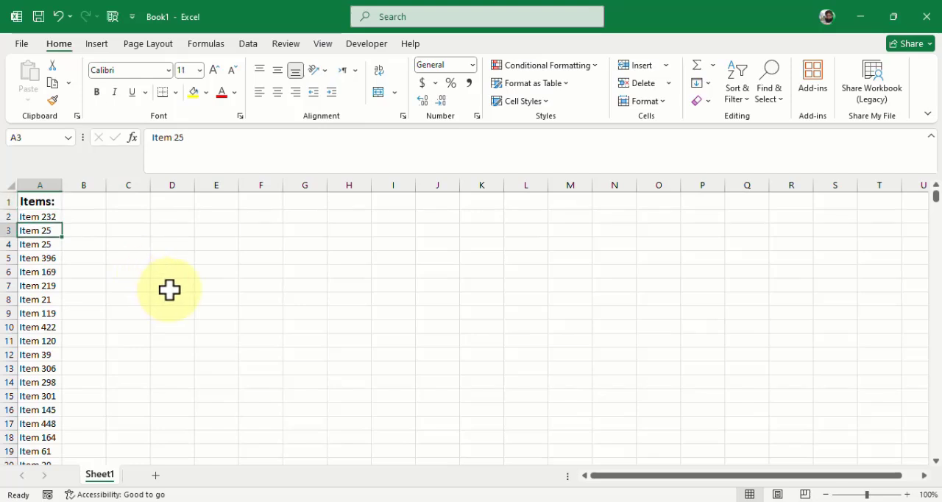
key("Down")
key("Down")
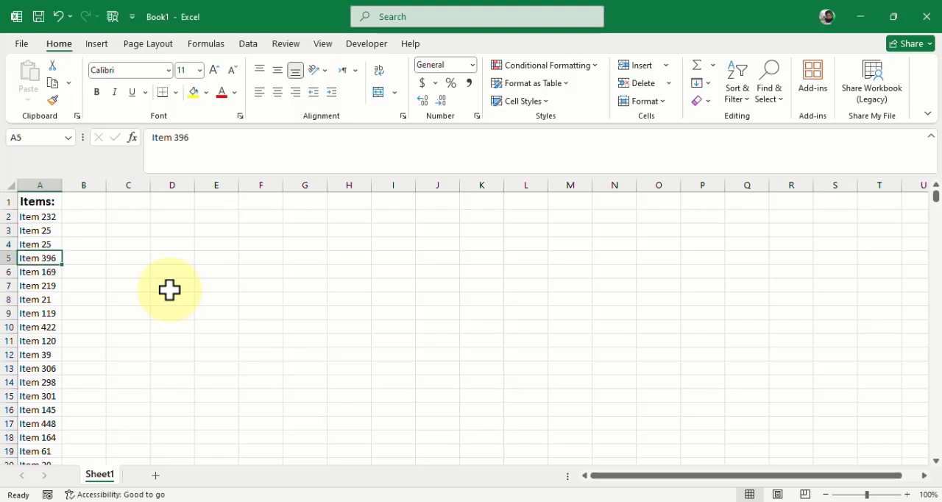
key("Down")
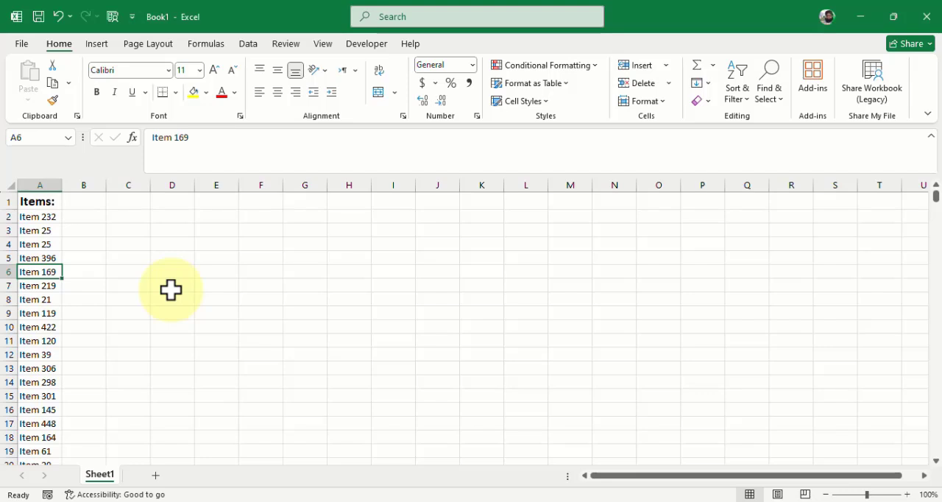
key("Down")
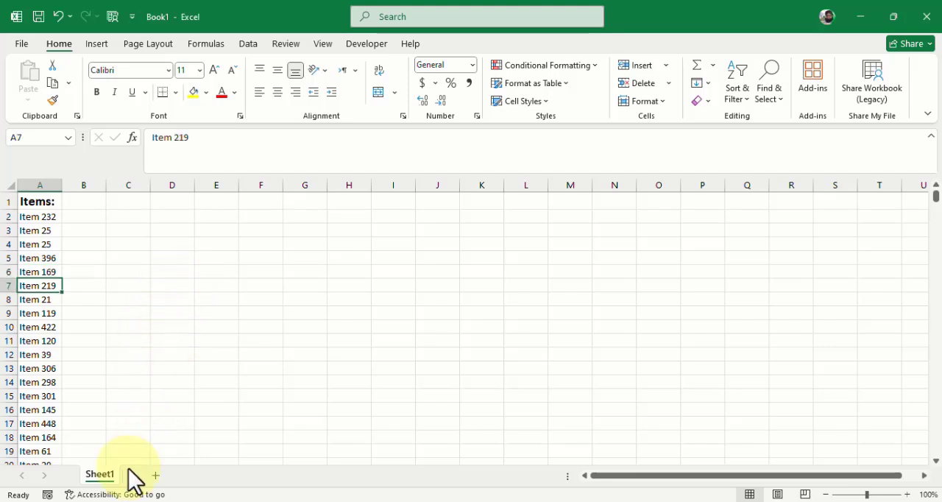
- Switch to the merged Letters1 document in Word and compare its first few pages with the order of the Excel list
mouse_move(111, 500)
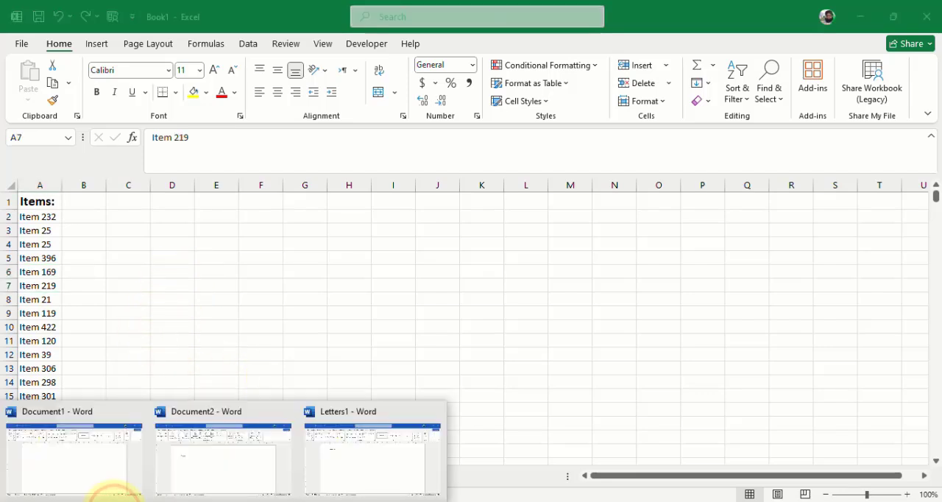
left_click(359, 444)
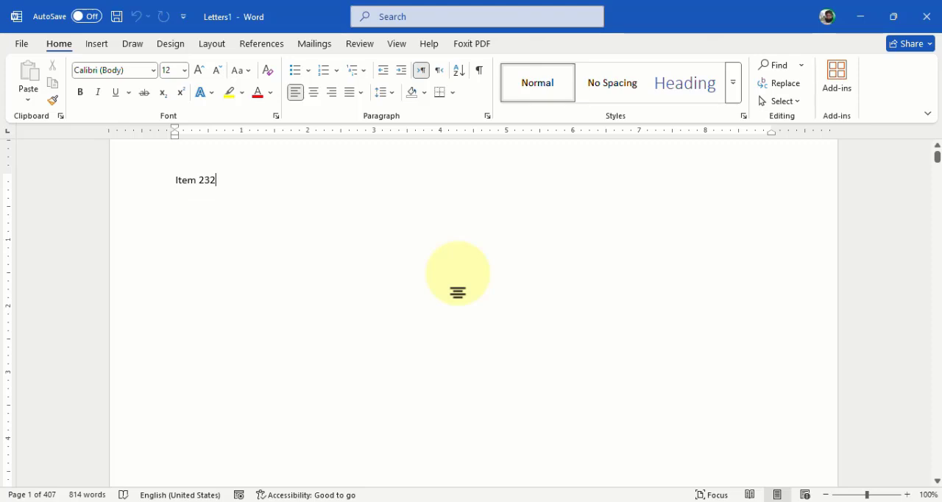
key("Down")
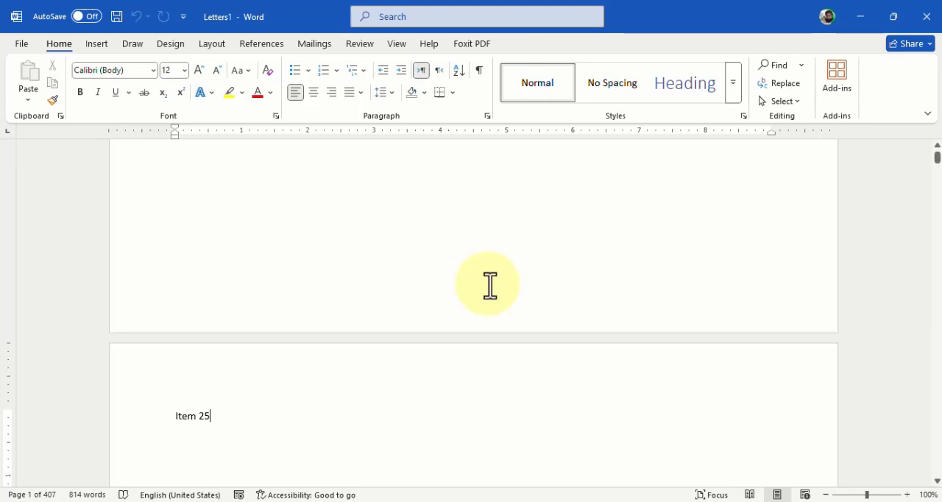
scroll(489, 287, "down", 5)
scroll(493, 304, "up", 5)
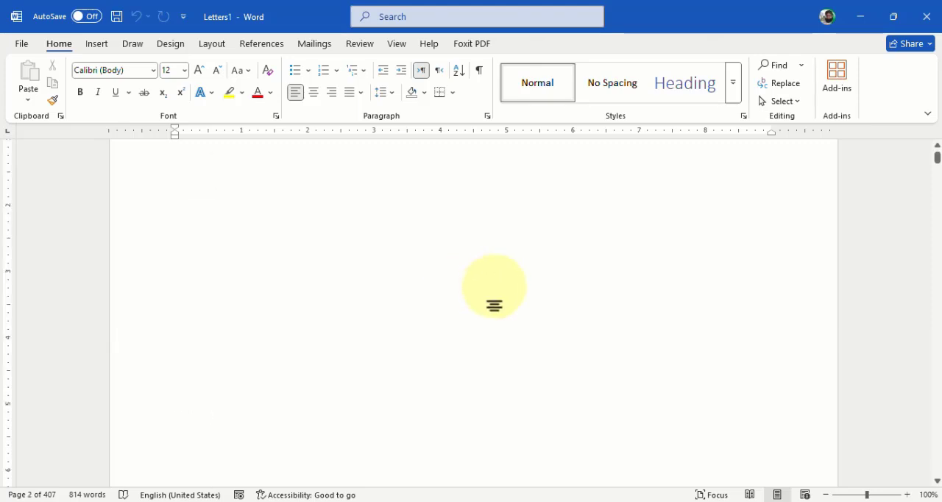
key("Down")
key("Down")
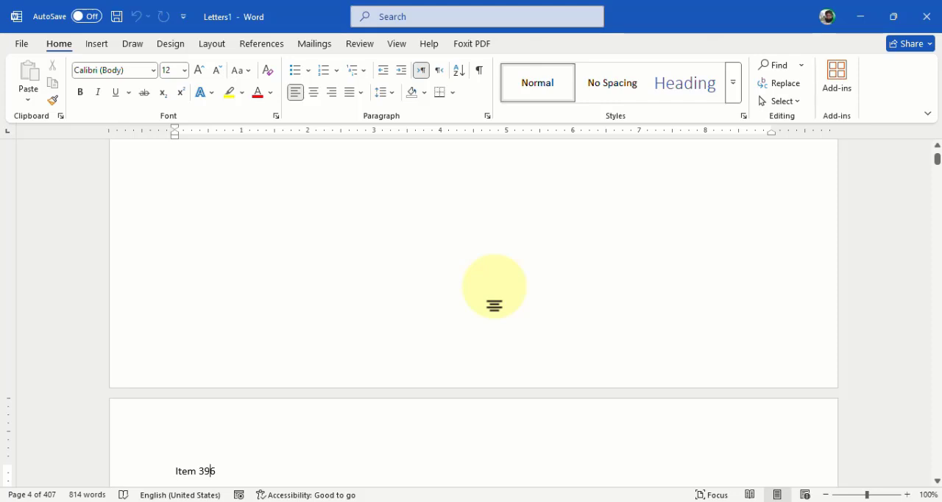
key("Left")
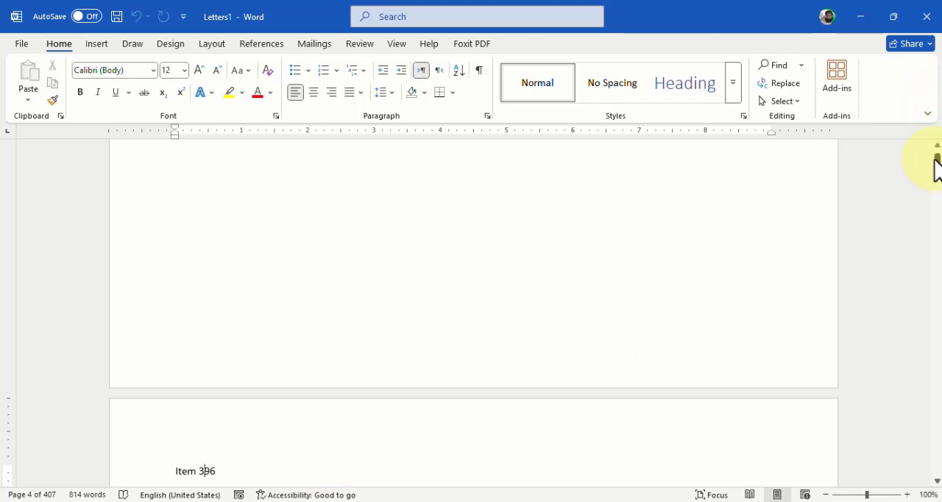
- Compare the last page of Letters1 with the last entry of the Excel list, then return to the Word document
left_click_drag(934, 157, 931, 475)
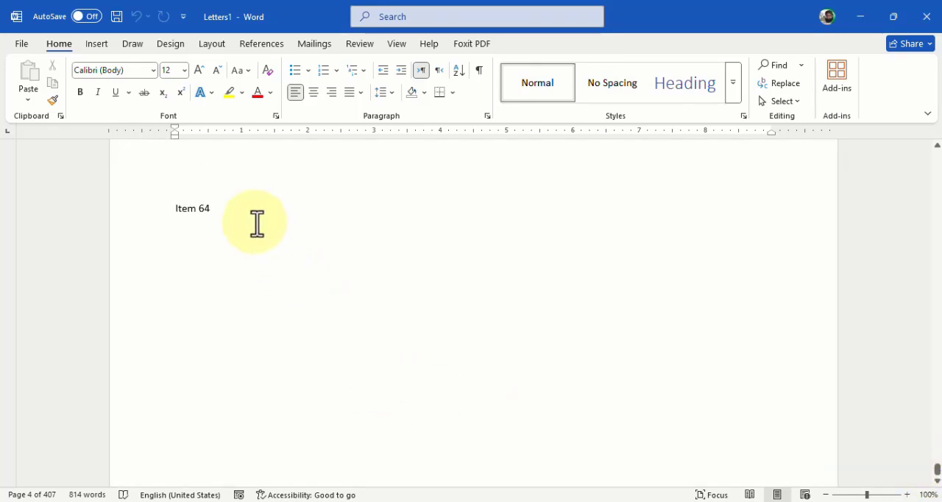
left_click(91, 501)
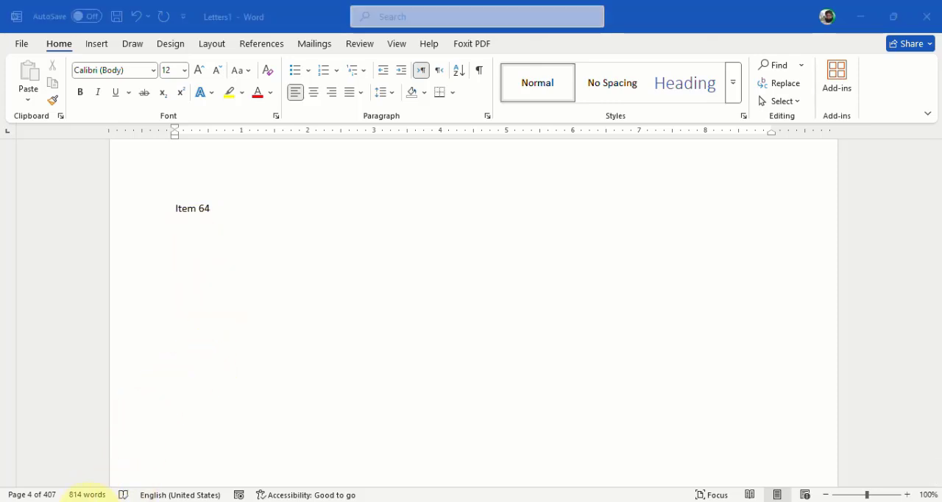
key("ctrl+Down")
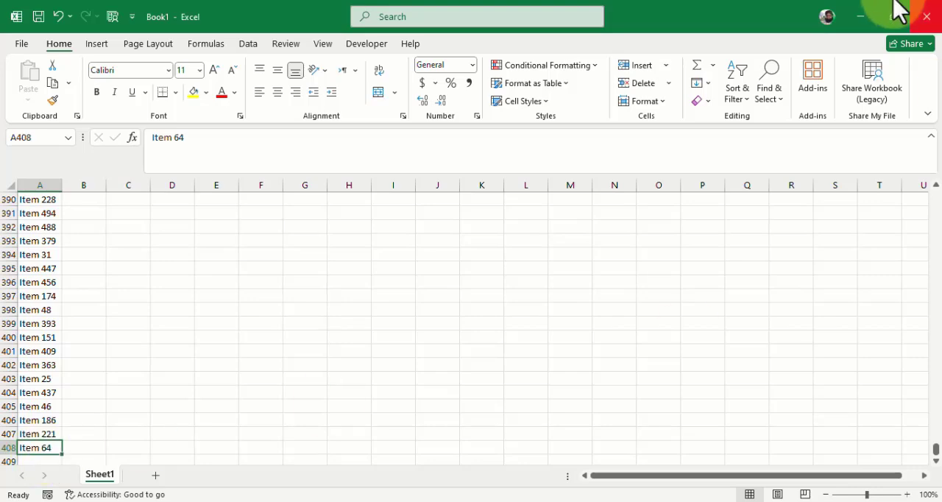
left_click(859, 16)
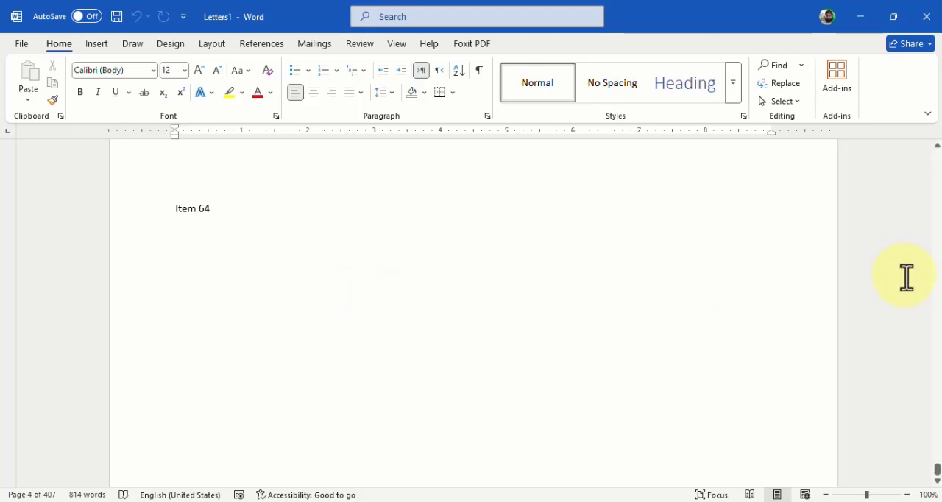
- Format all the text in the merged document at 110 pt, centred and bold
key("ctrl+a")
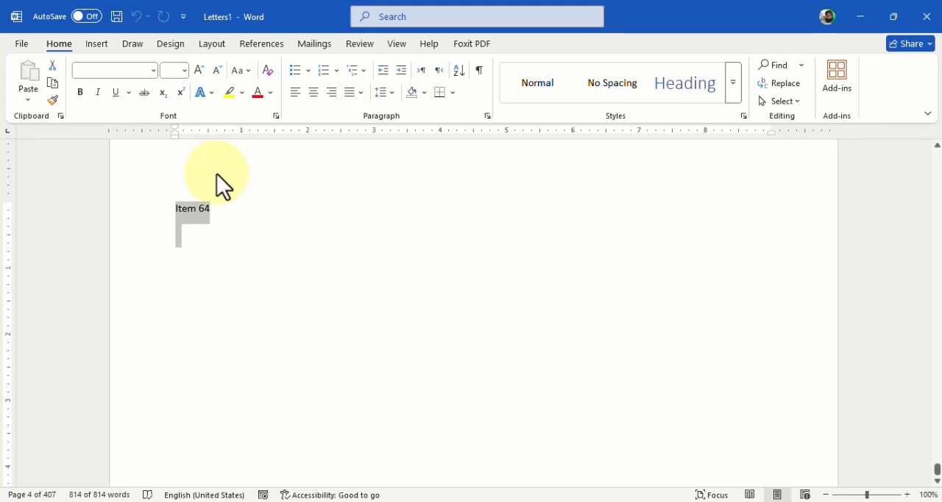
left_click(197, 70)
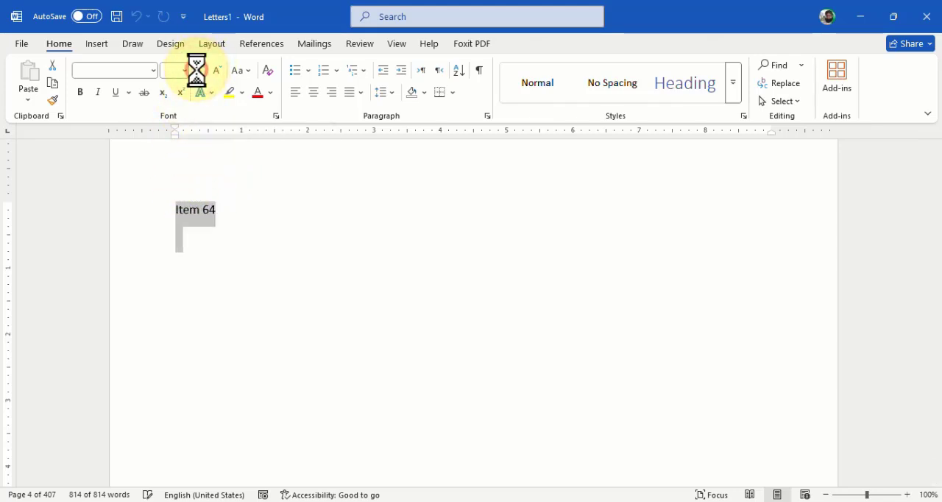
left_click(199, 70)
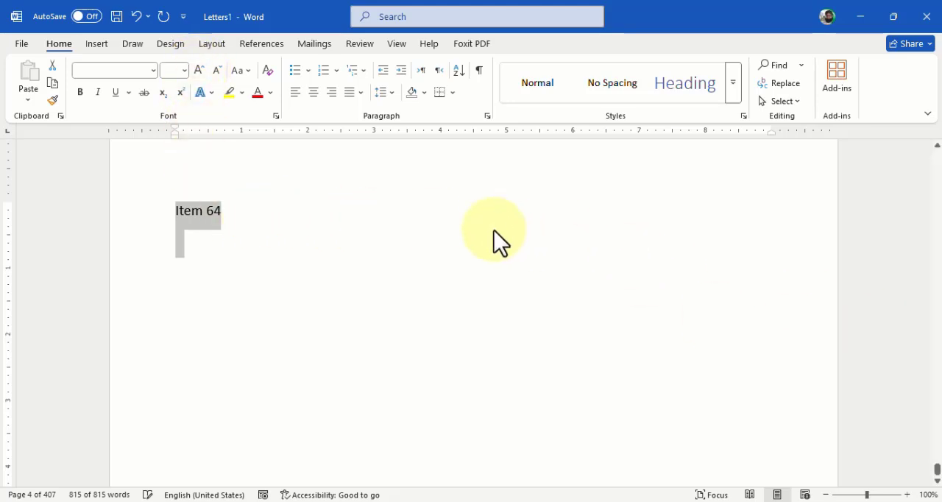
left_click(200, 70)
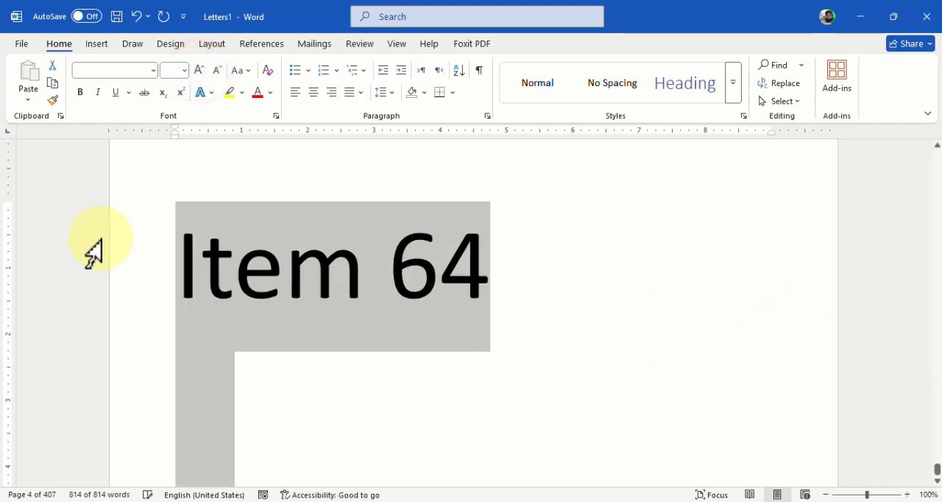
left_click(317, 91)
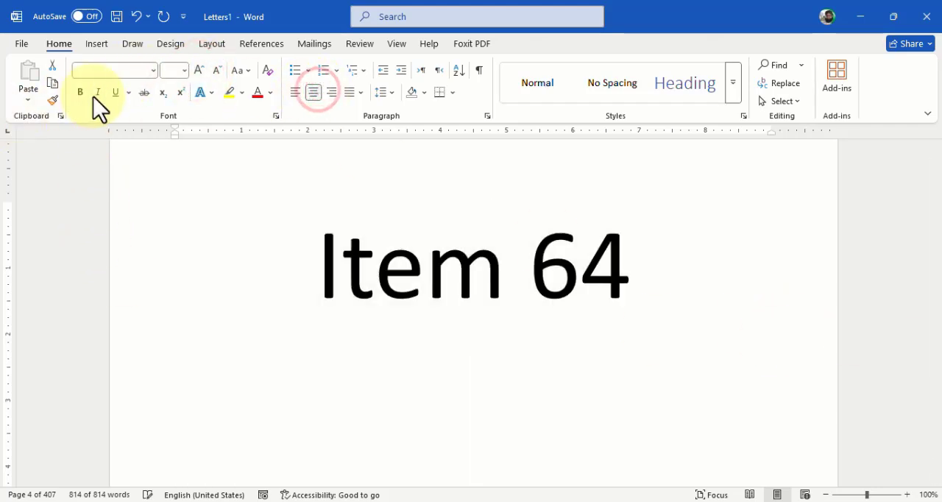
left_click(80, 91)
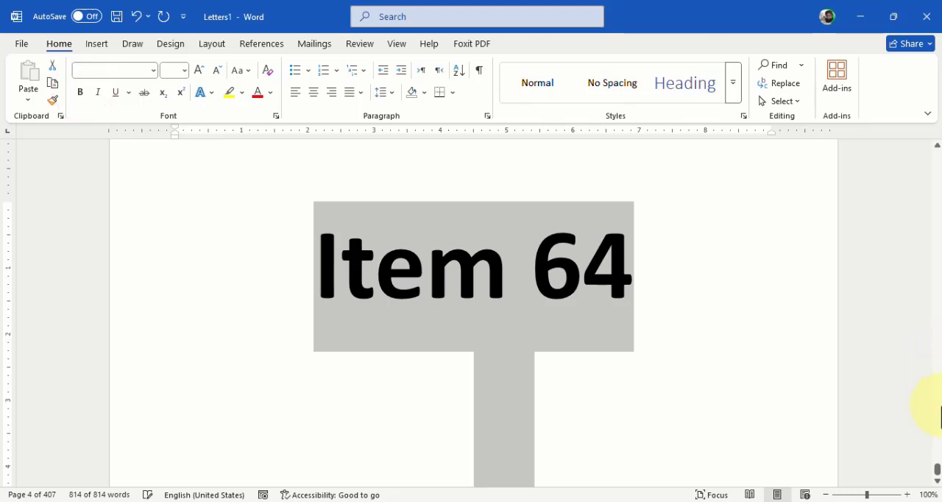
left_click(657, 306)
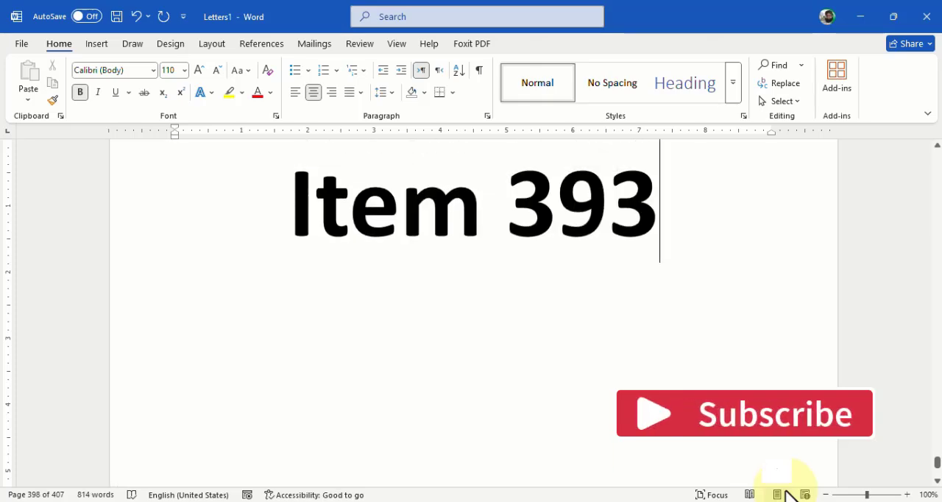
- Open the print preview of the merged document and page forward from page 398 to page 405 to examine the labels
key("ctrl+p")
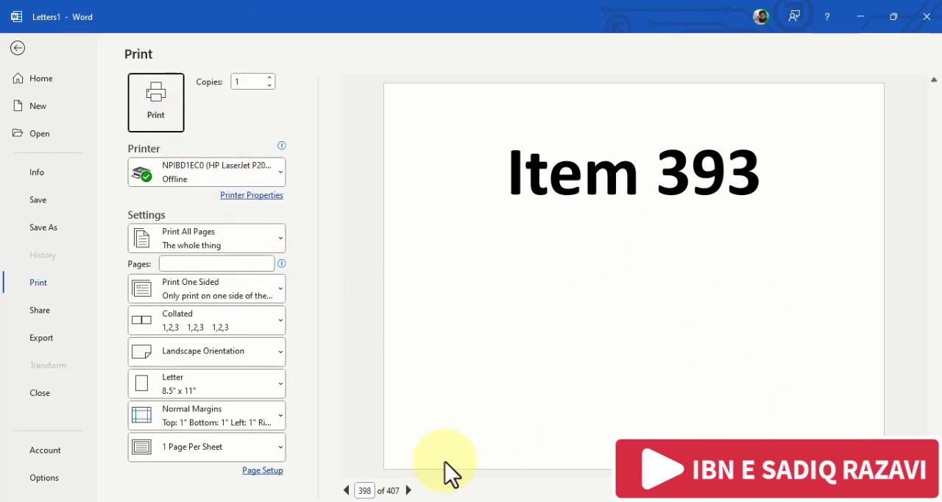
left_click(408, 490)
left_click(407, 490)
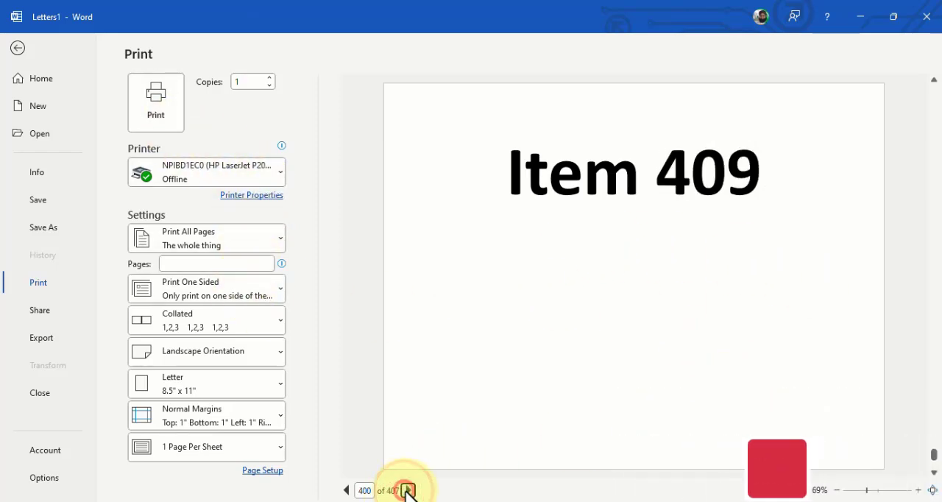
left_click(408, 490)
left_click(408, 490)
left_click(407, 490)
left_click(407, 490)
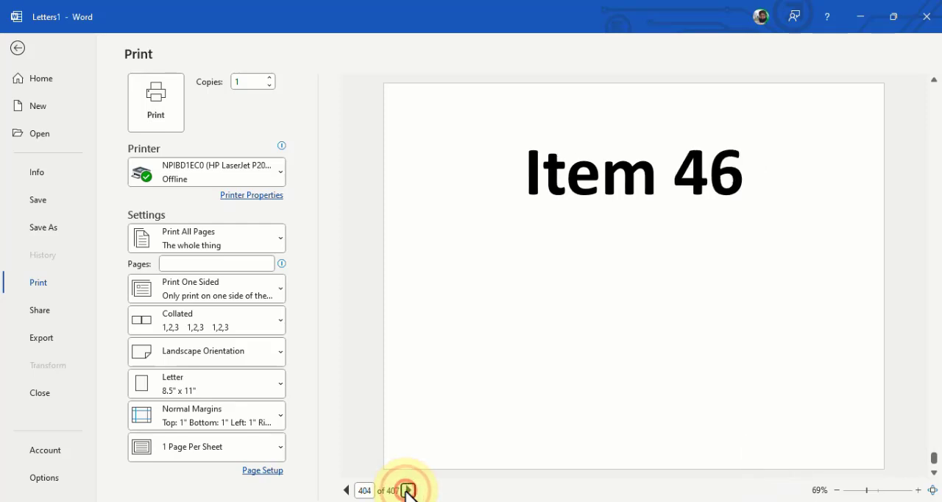
left_click(408, 490)
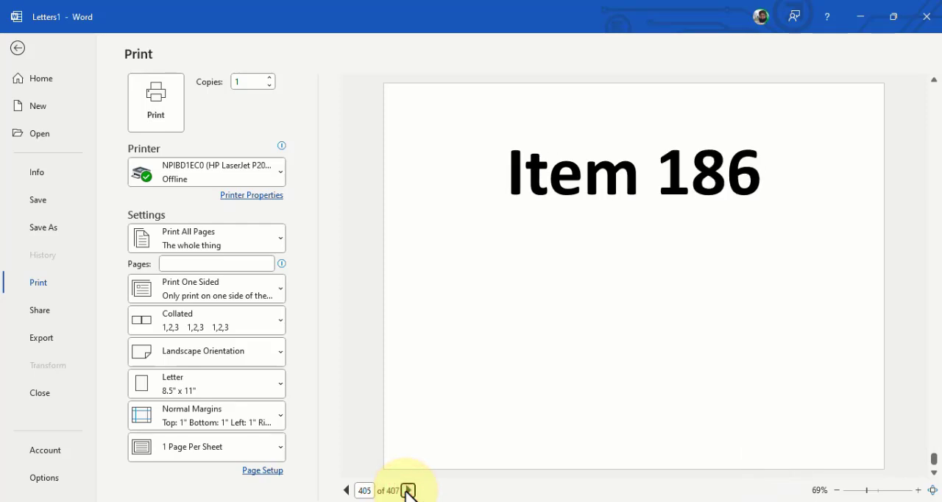